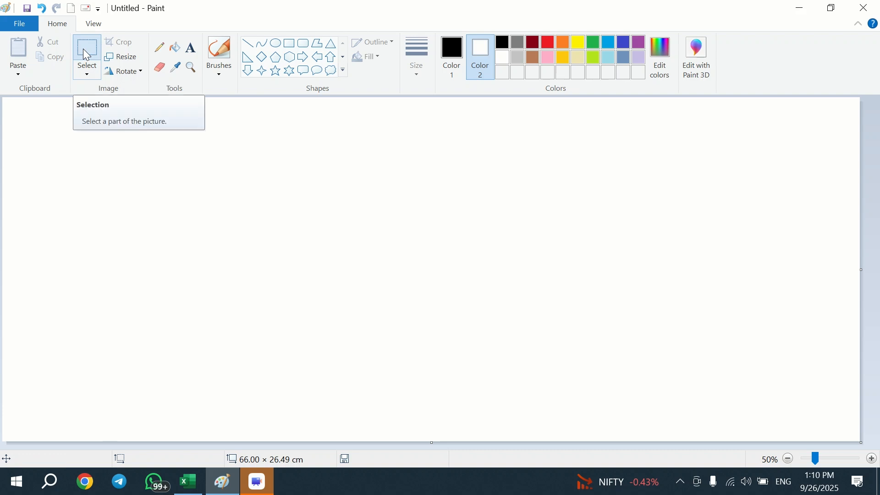
- Draw a crayon-outlined square of about 3.5 × 3.3 cm in the upper-left area of the blank canvas
left_click(87, 54)
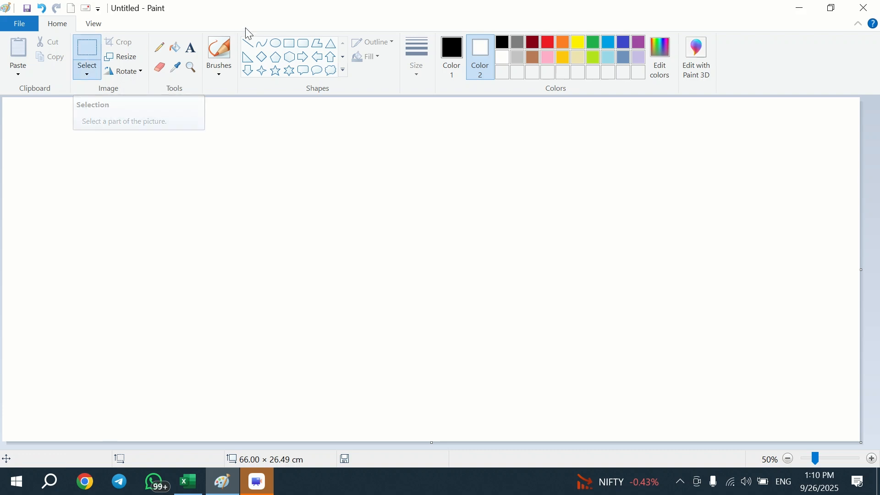
left_click(294, 47)
left_click_drag(95, 171, 150, 223)
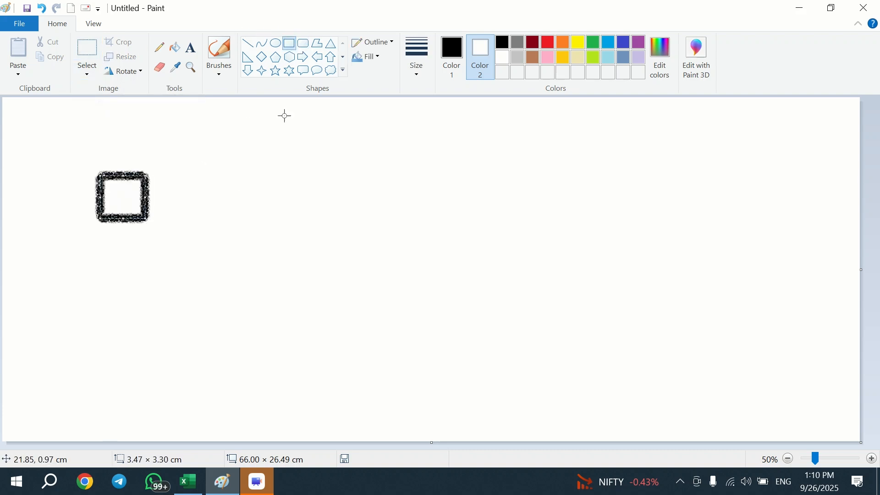
- Draw a pentagon beside the square, and a five-point star of about 4.4 × 4.3 cm beside the pentagon
left_click(276, 57)
left_click_drag(209, 171, 255, 232)
left_click(275, 71)
left_click_drag(306, 157, 365, 213)
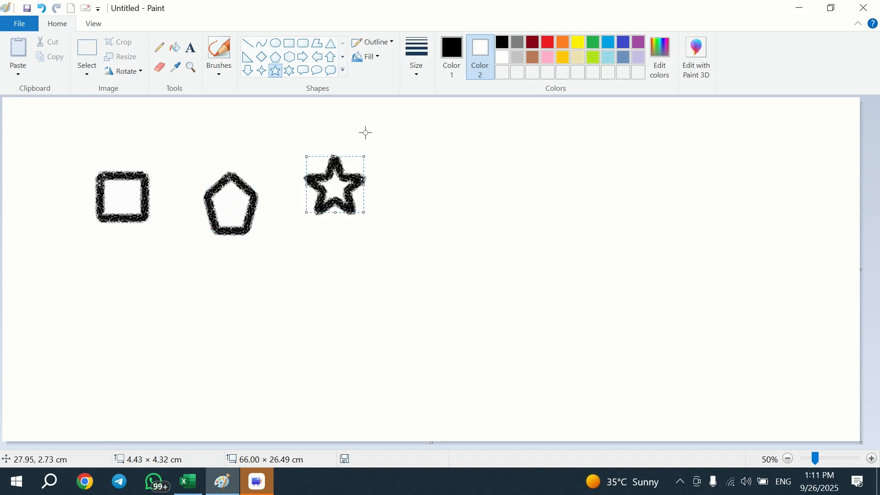
- Change the five-point star's outline to Solid color and deselect it
left_click(387, 44)
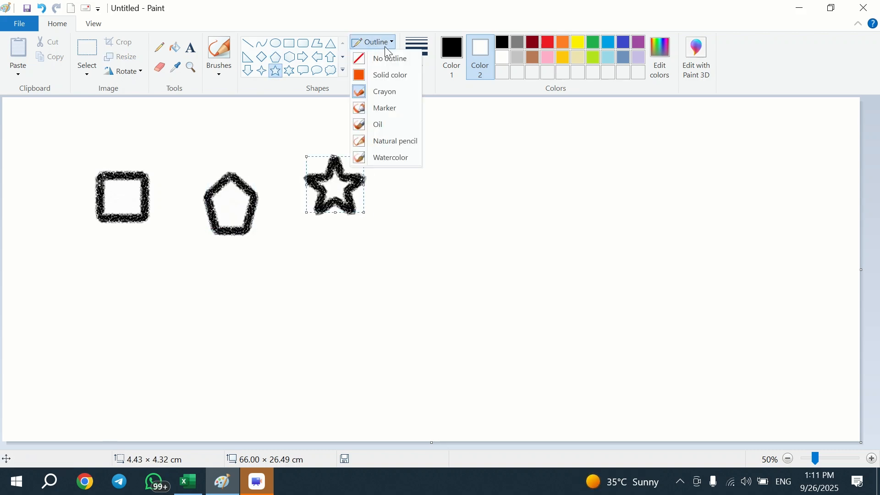
left_click(384, 78)
left_click(422, 193)
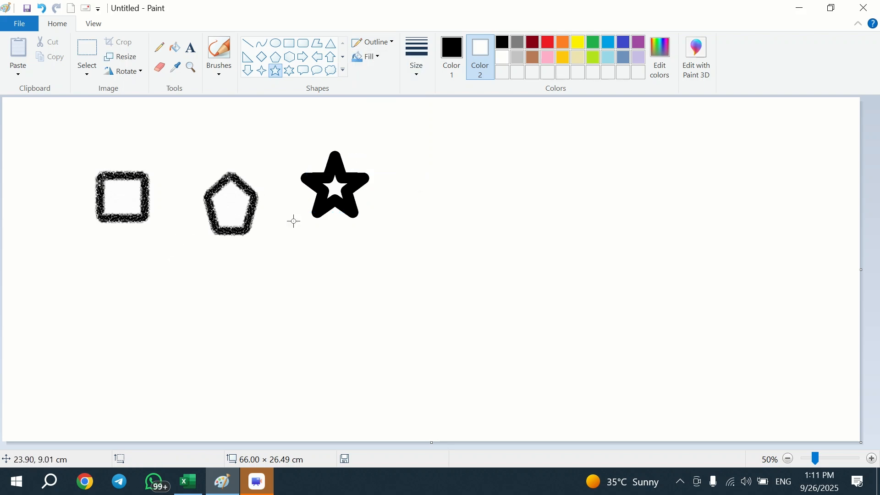
- Draw two thick left arrows right of the star and a larger one of about 8.0 × 3.7 cm with its outline reduced to a thin line
left_click(317, 57)
mouse_move(449, 179)
left_mouse_down()
mouse_move(495, 221)
mouse_move(581, 267)
left_mouse_up()
left_click_drag(629, 230, 733, 279)
key("ctrl+minus")
key("ctrl+minus")
key("ctrl+minus")
key("ctrl+minus")
key("ctrl+minus")
key("ctrl+minus")
key("ctrl+minus")
key("ctrl+minus")
key("ctrl+minus")
key("ctrl+minus")
key("ctrl+minus")
key("ctrl+minus")
key("ctrl+minus")
key("ctrl+minus")
key("ctrl+minus")
key("ctrl+minus")
key("ctrl+minus")
key("ctrl+minus")
key("ctrl+minus")
key("ctrl+minus")
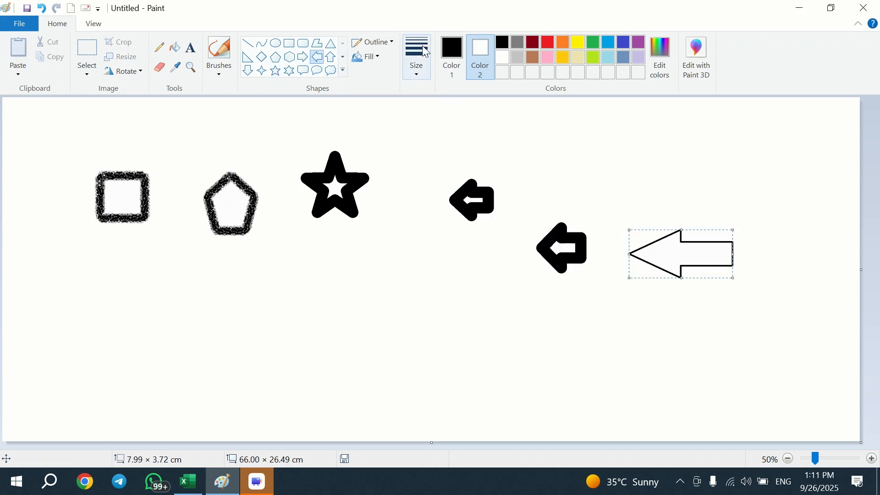
- Draw a small thin-outlined six-point star below and between the five-point star and the thick arrows
left_click(290, 71)
left_click_drag(395, 249, 429, 287)
left_click(436, 317)
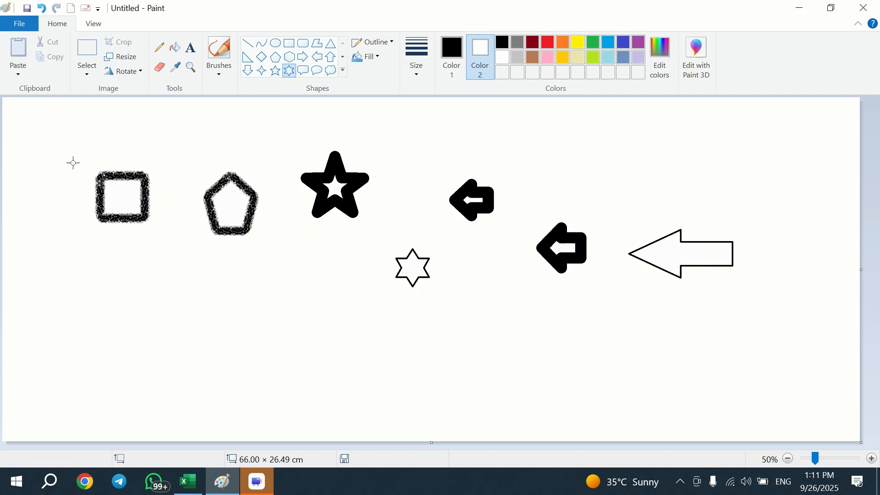
- Move the two thick arrows one at a time so they sit side by side in the canvas's lower-left area
left_click(92, 47)
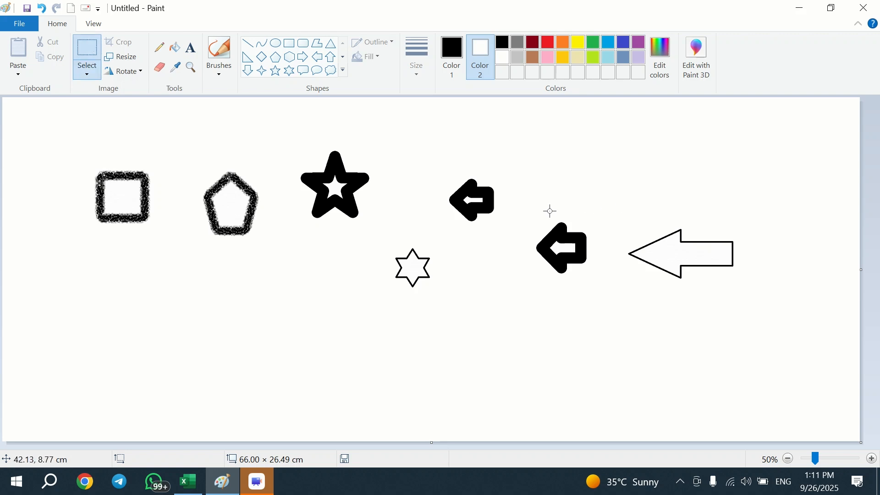
left_click_drag(525, 202, 604, 286)
left_click_drag(573, 250, 95, 337)
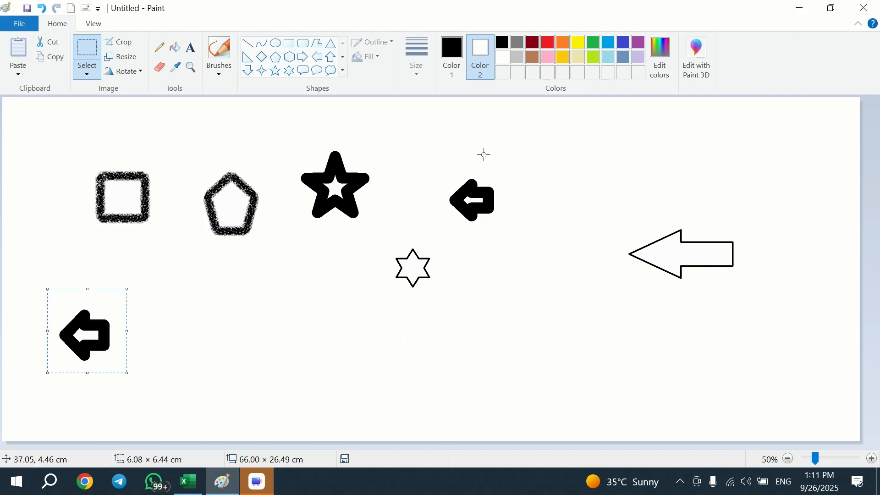
left_click_drag(437, 164, 515, 240)
left_click_drag(493, 204, 169, 341)
left_click(228, 248)
- Select the pentagon and move it down beside the two thick arrows
left_click_drag(195, 164, 282, 251)
left_click_drag(239, 197, 226, 323)
- Select the square with a wide margin of white background and move it down over the arrows and pentagon
left_click_drag(43, 136, 201, 257)
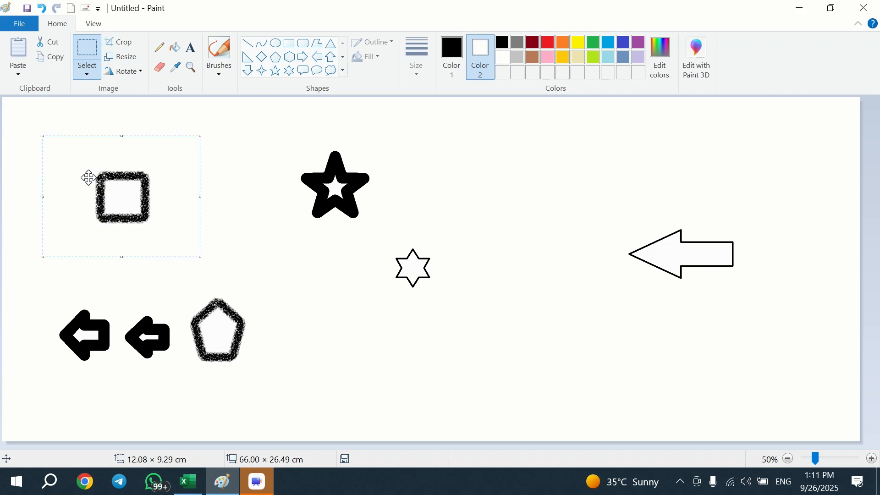
left_click(25, 143)
left_click_drag(31, 125, 207, 276)
left_click_drag(97, 183, 158, 292)
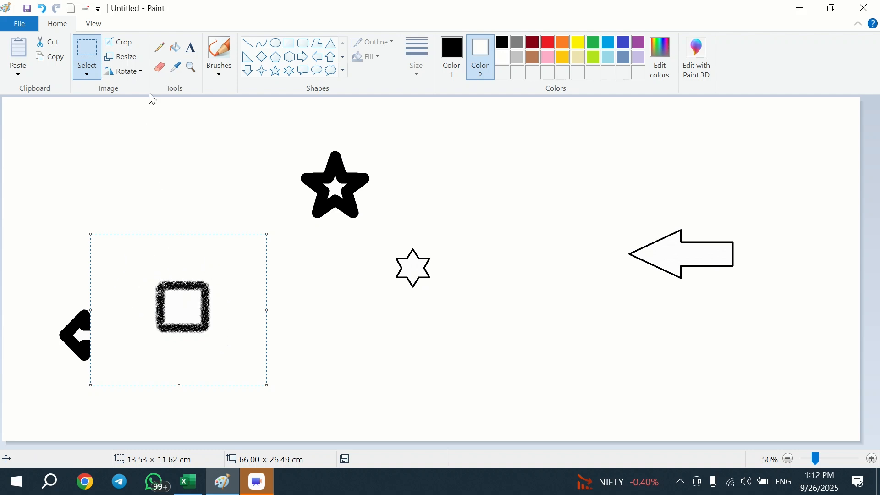
- Turn on Transparent selection, place the selected square directly right of the pentagon, and deselect it
left_click(87, 73)
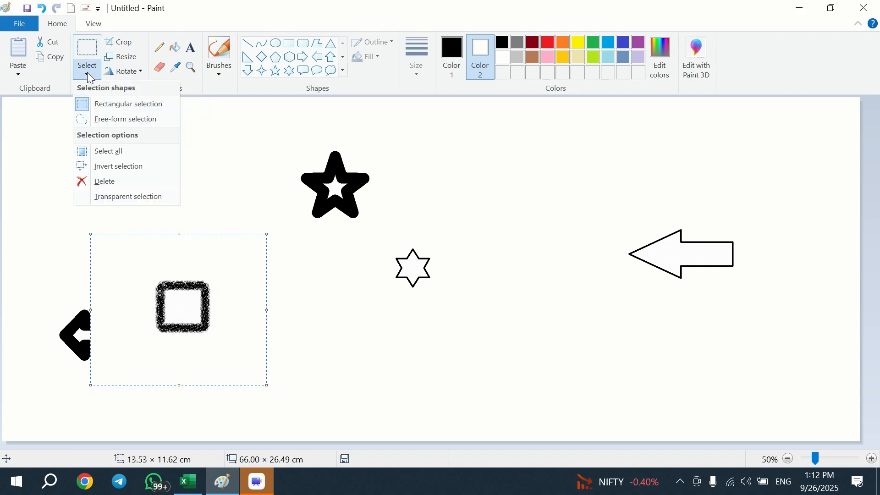
left_click(116, 199)
left_click_drag(191, 309, 283, 334)
left_click(485, 333)
- Select the large thin-outlined arrow and move it so its tip overlaps the square
left_click_drag(543, 107, 858, 379)
left_click_drag(717, 256, 381, 336)
left_click(524, 185)
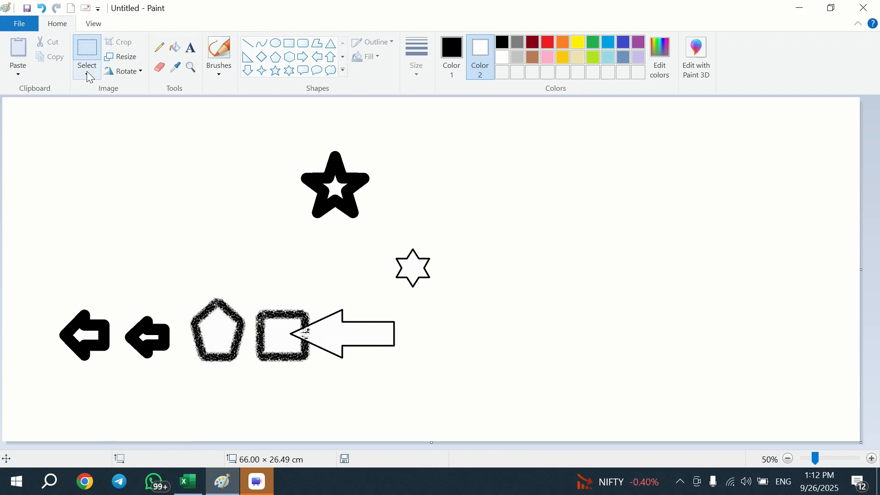
- Select the five-point star and move it to the canvas's upper-right area
left_click_drag(287, 142, 379, 233)
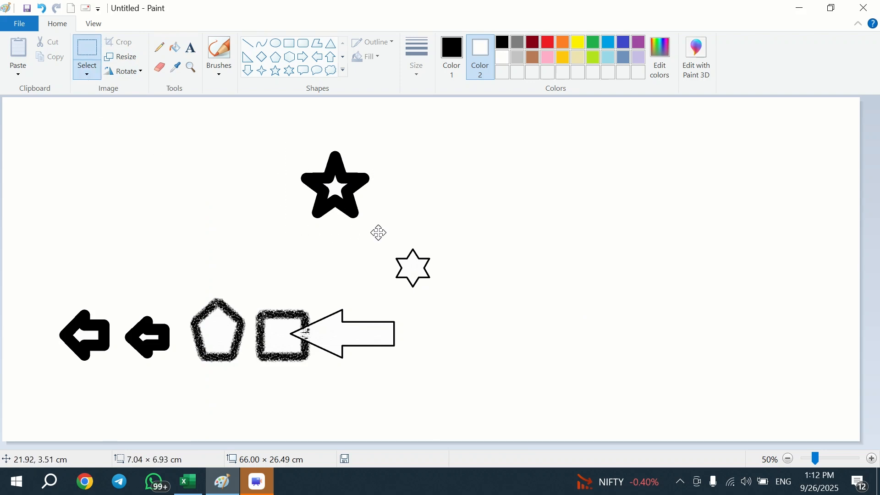
left_click_drag(324, 183, 745, 164)
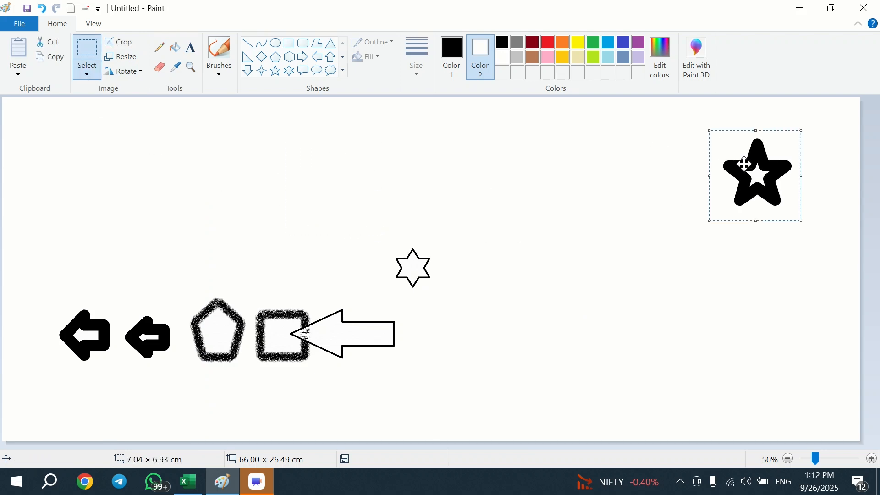
left_click(606, 287)
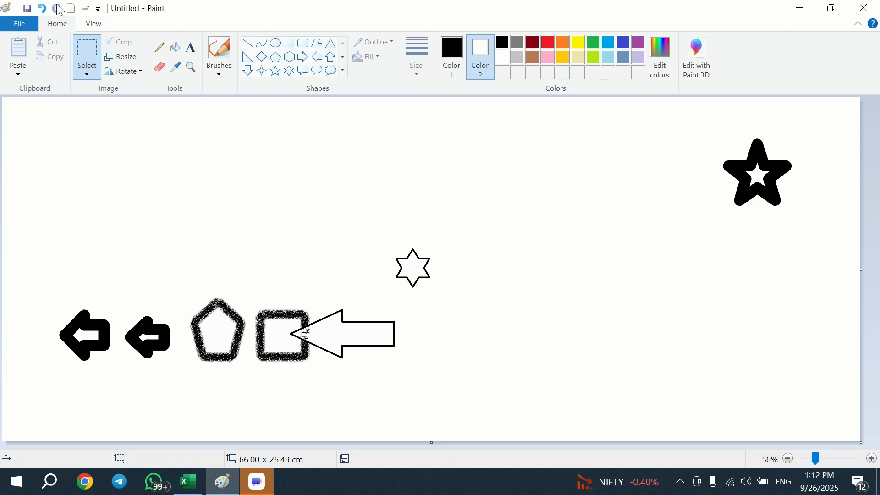
- Select the entire canvas and delete all the shapes
left_click(86, 76)
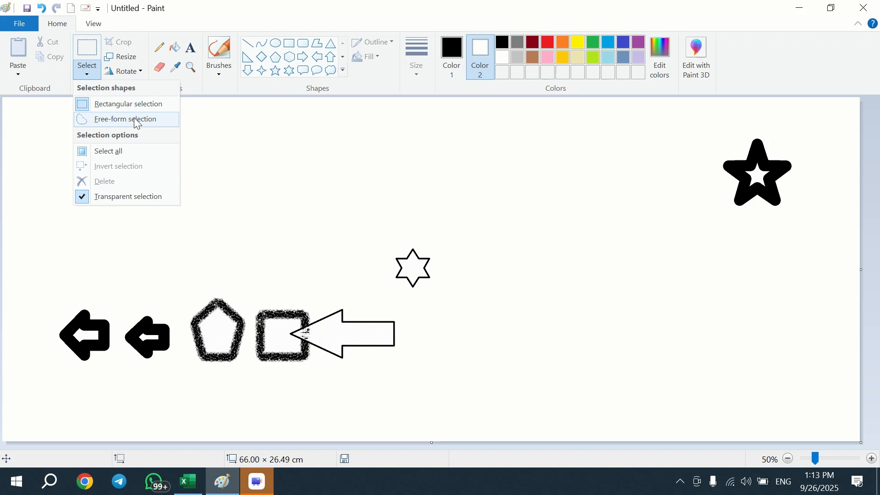
left_click(133, 151)
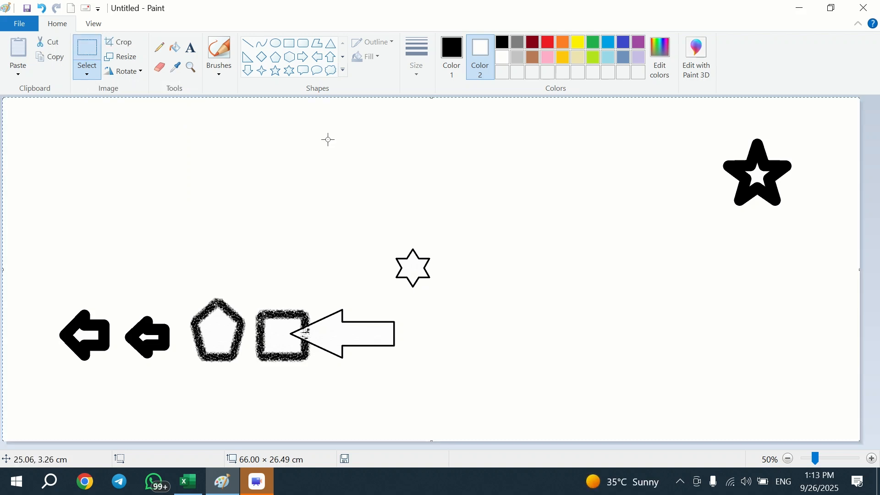
key("Delete")
- Draw a wide rectangle of about 47.9 × 12.8 cm and fill it with black
left_click(301, 46)
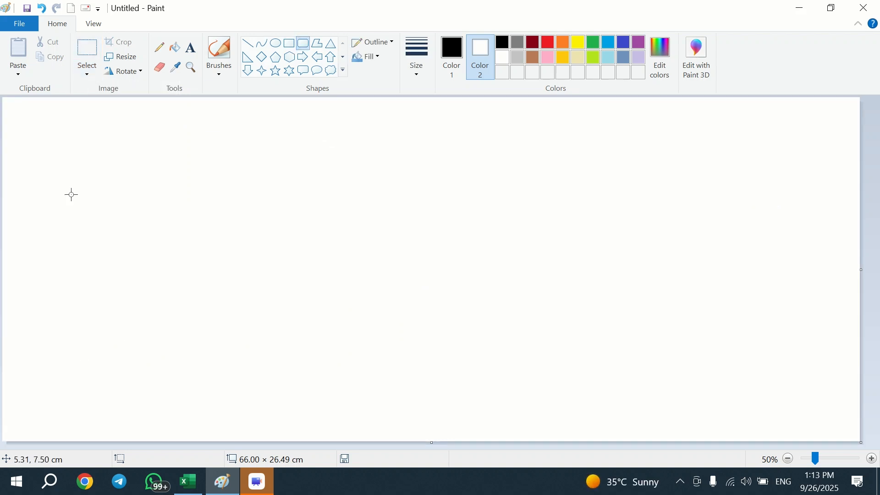
left_click(289, 43)
mouse_move(52, 145)
left_mouse_down()
mouse_move(208, 262)
mouse_move(673, 311)
left_mouse_up()
left_click(174, 47)
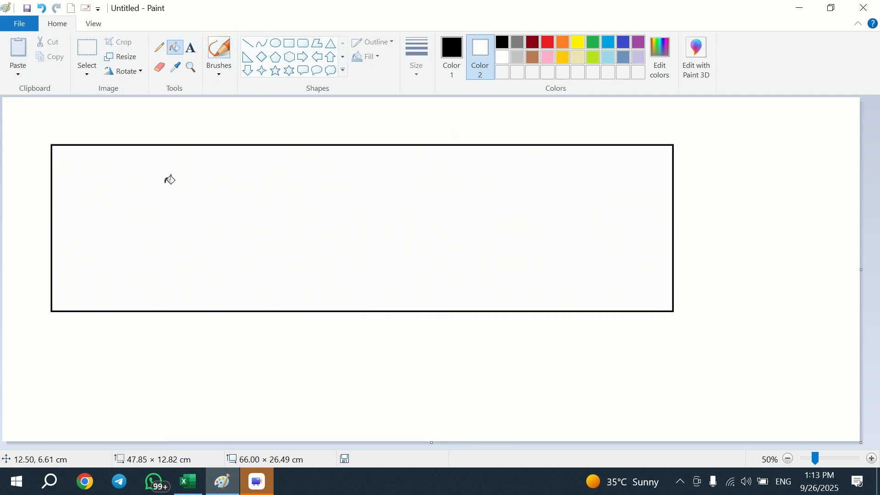
left_click(169, 179)
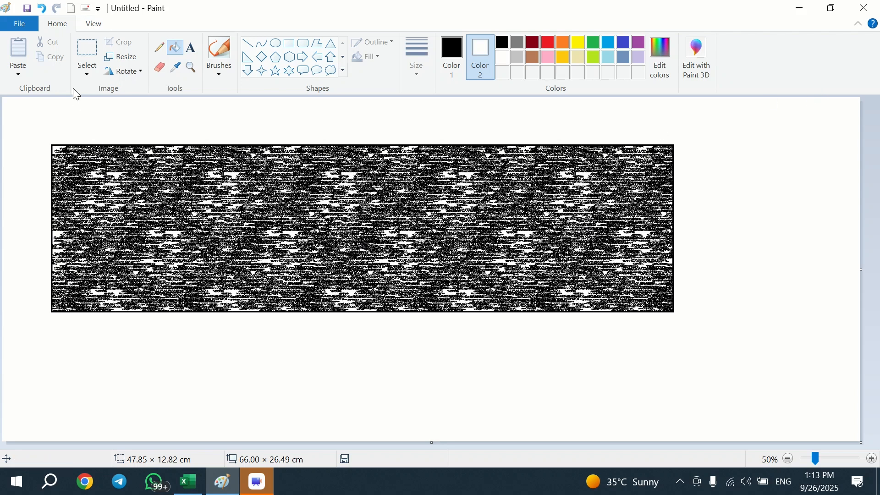
- Select a rectangular piece in the left part of the filled area and move it below the large rectangle
left_click(88, 54)
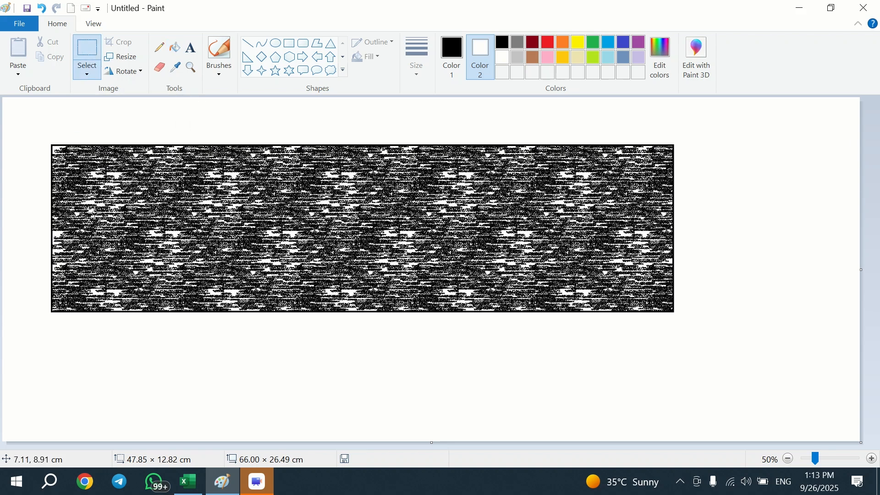
left_click_drag(90, 176, 194, 253)
left_click_drag(149, 209, 142, 389)
- Cut a small rectangular hole in the filled area, lower right of the first cut-out
left_click_drag(238, 241, 280, 291)
key("Delete")
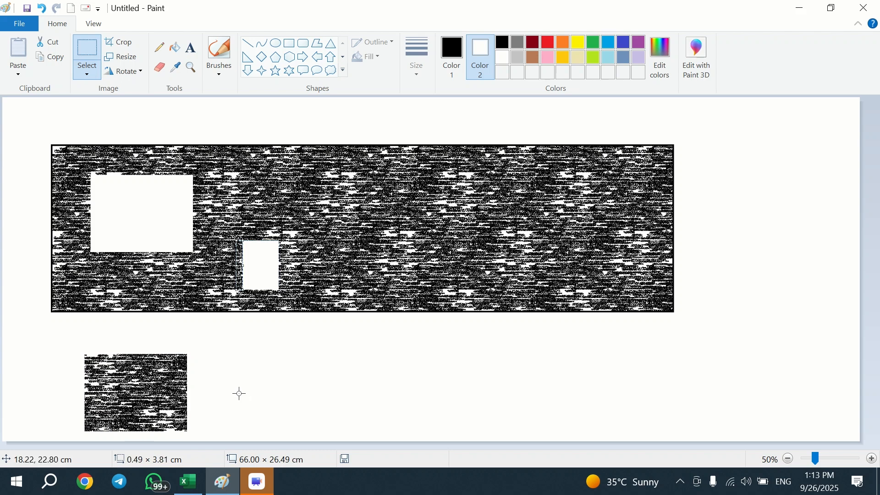
left_click(289, 291)
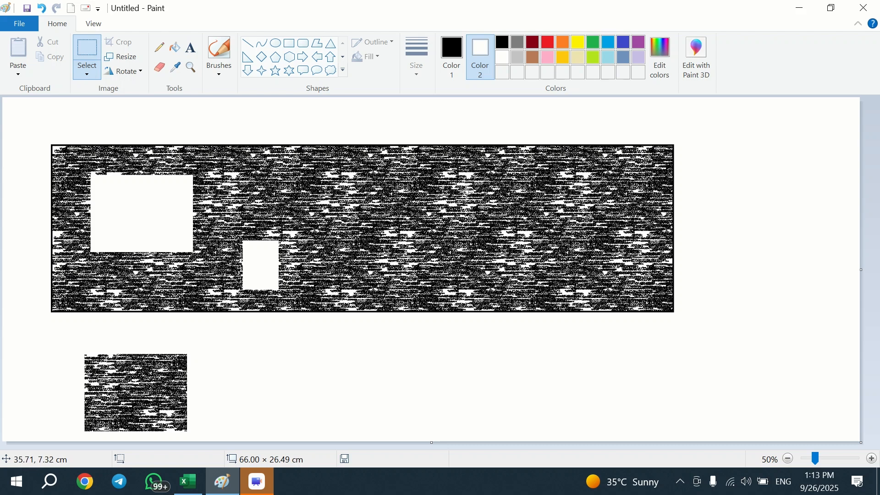
- Select an irregular piece in the right part of the filled rectangle with Free-form selection and move it to the canvas's lower-right corner
left_click(84, 71)
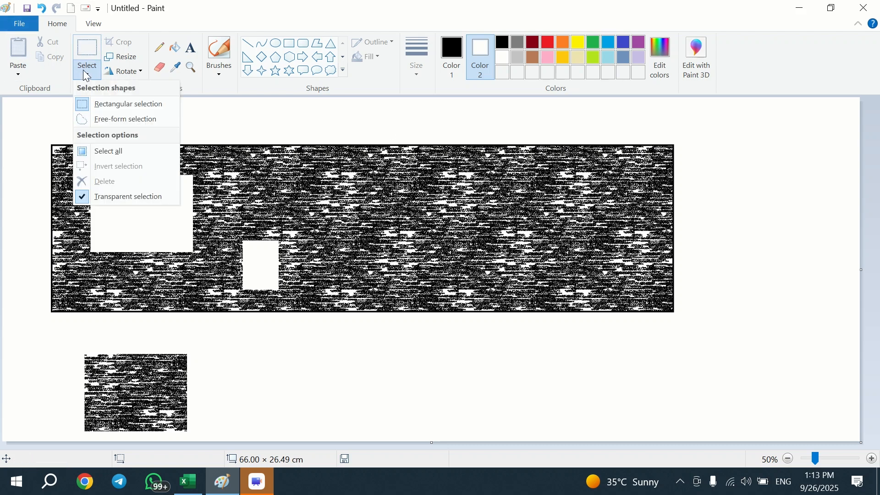
left_click(149, 120)
mouse_move(478, 291)
left_mouse_down()
mouse_move(435, 289)
mouse_move(406, 264)
mouse_move(453, 223)
mouse_move(446, 197)
mouse_move(395, 198)
mouse_move(478, 180)
mouse_move(600, 121)
mouse_move(689, 136)
mouse_move(673, 176)
mouse_move(634, 220)
mouse_move(655, 294)
mouse_move(479, 293)
left_mouse_up()
left_click_drag(555, 167, 745, 332)
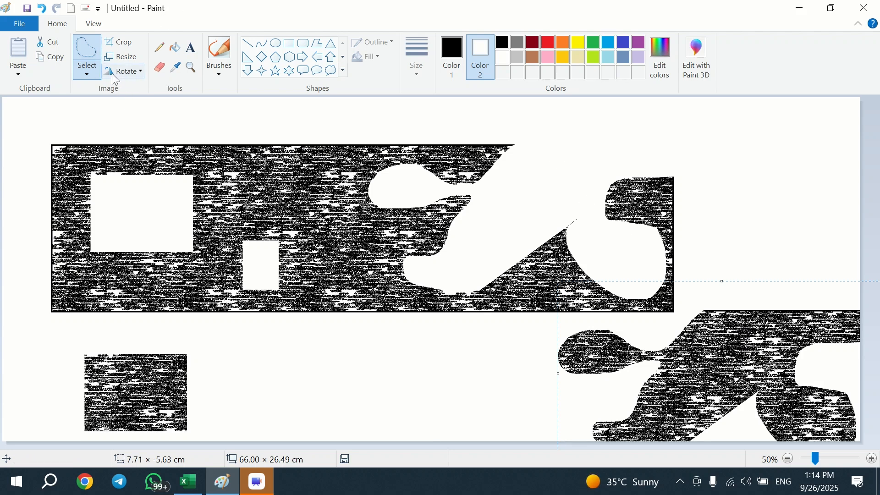
- Switch back to Rectangular selection and clear the canvas
left_click(87, 71)
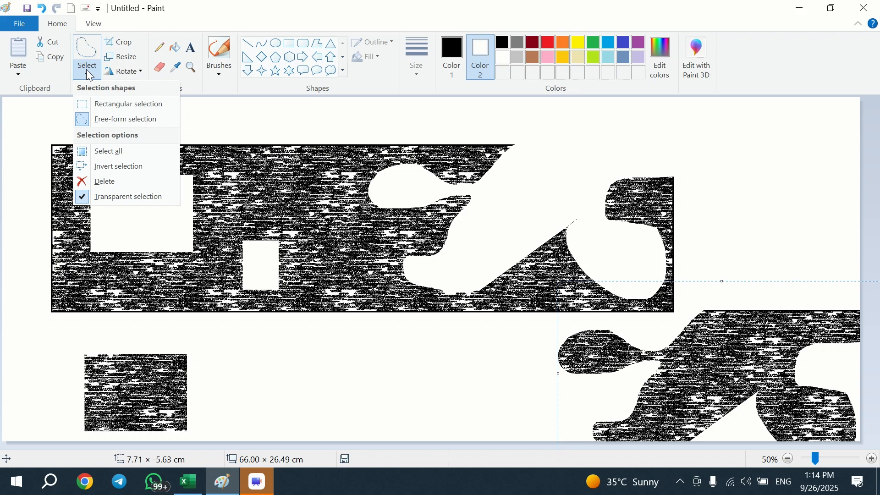
left_click(145, 108)
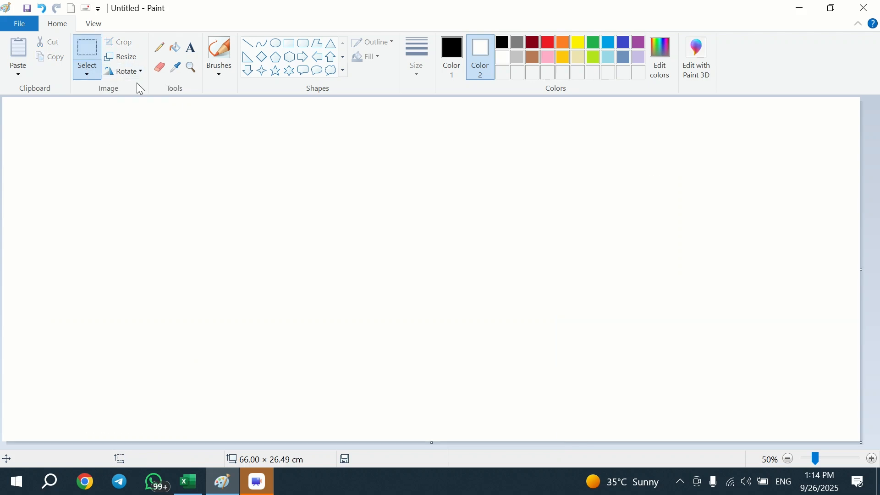
- Draw two right-pointing arrows side by side, the second about 10.5 × 4.7 cm, and shift the second one further right
left_click(305, 57)
left_click_drag(100, 193, 212, 237)
left_click_drag(286, 176, 423, 238)
left_click_drag(370, 213, 434, 211)
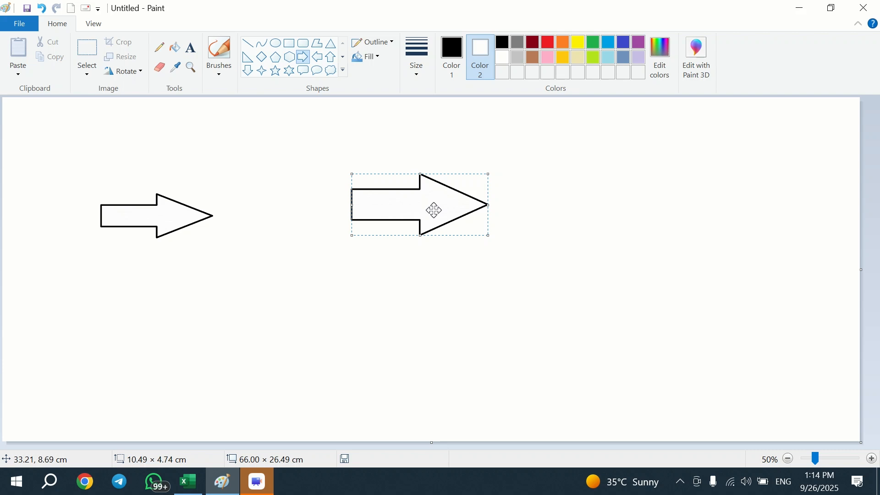
left_click(292, 196)
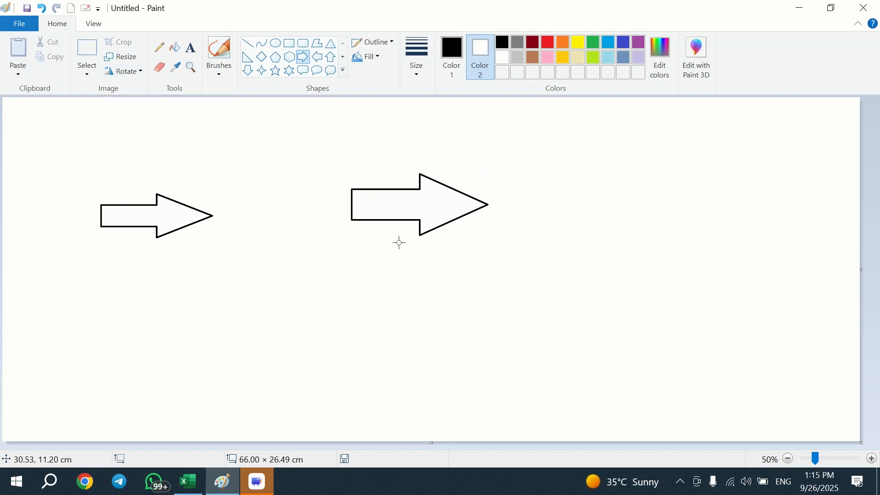
- Select the larger arrow, move it down, and rotate it left 90°
left_click(95, 47)
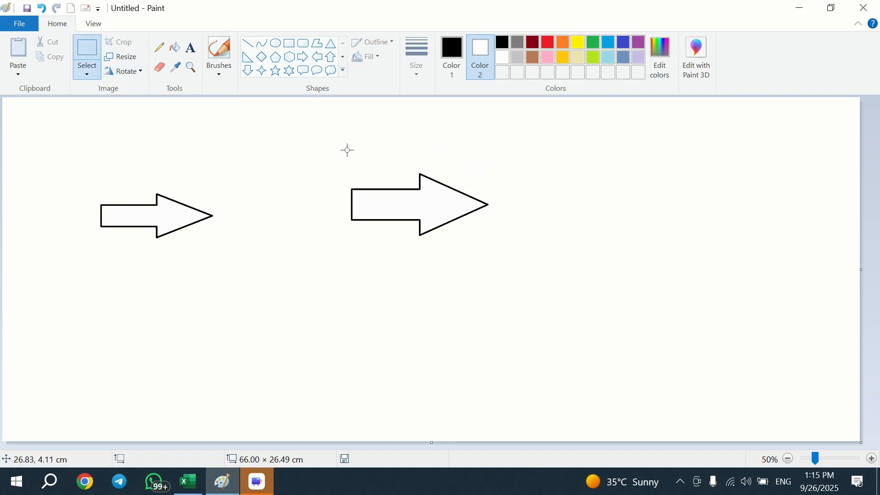
left_click_drag(329, 147, 485, 261)
left_click_drag(431, 200, 468, 311)
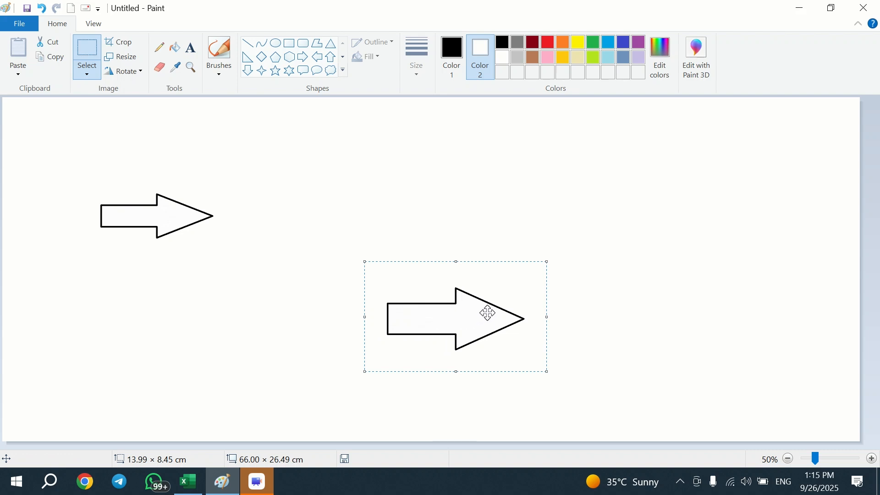
left_click(141, 72)
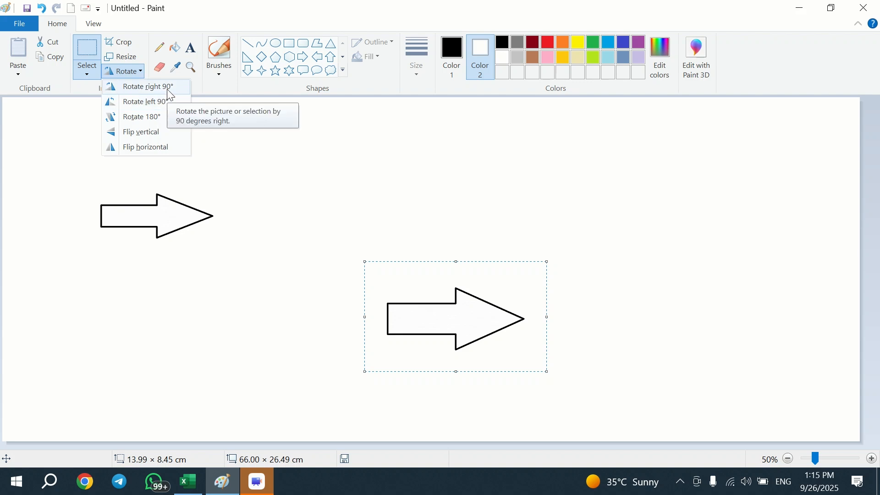
left_click(154, 102)
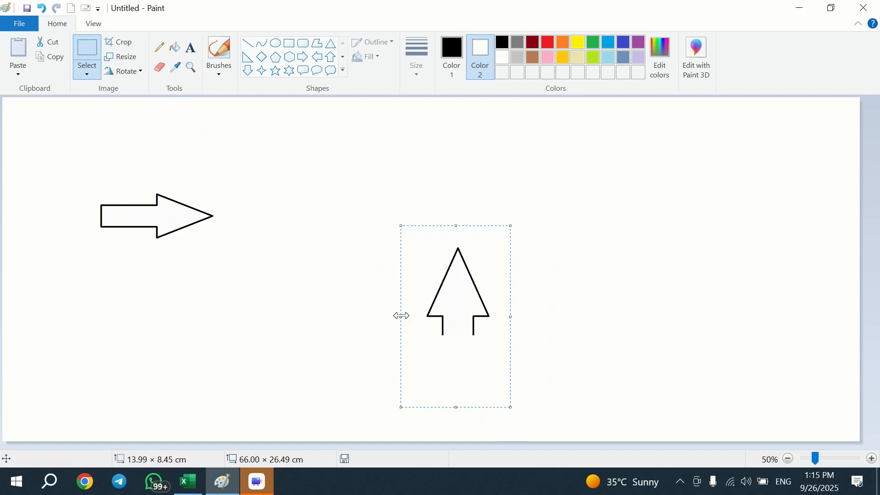
- Turn off transparent selection for the selected upward arrow and open the rotate and flip options
left_click(91, 71)
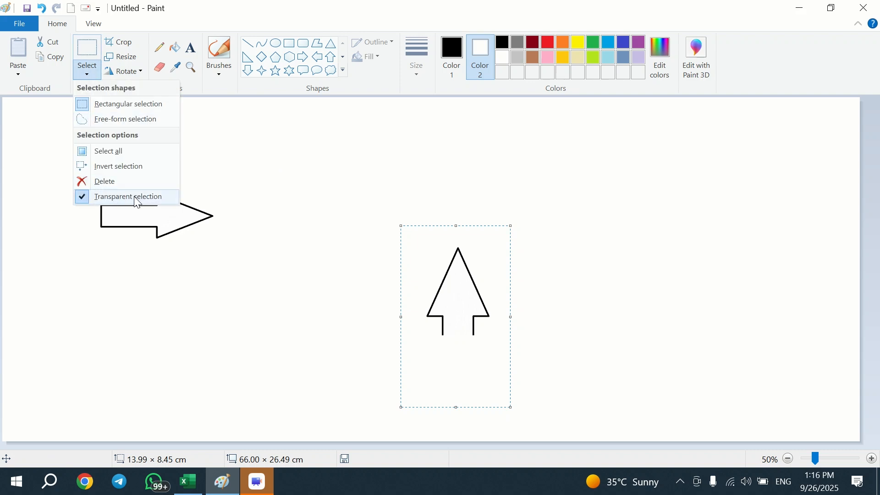
left_click(83, 196)
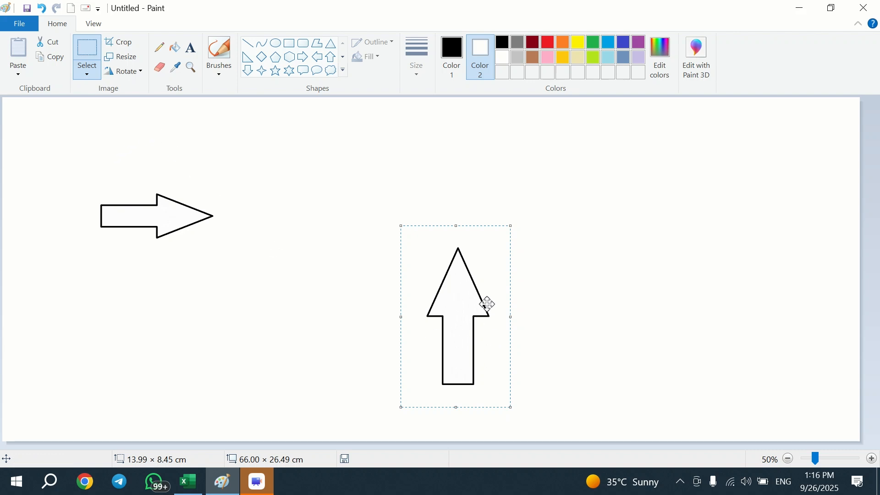
left_click(128, 72)
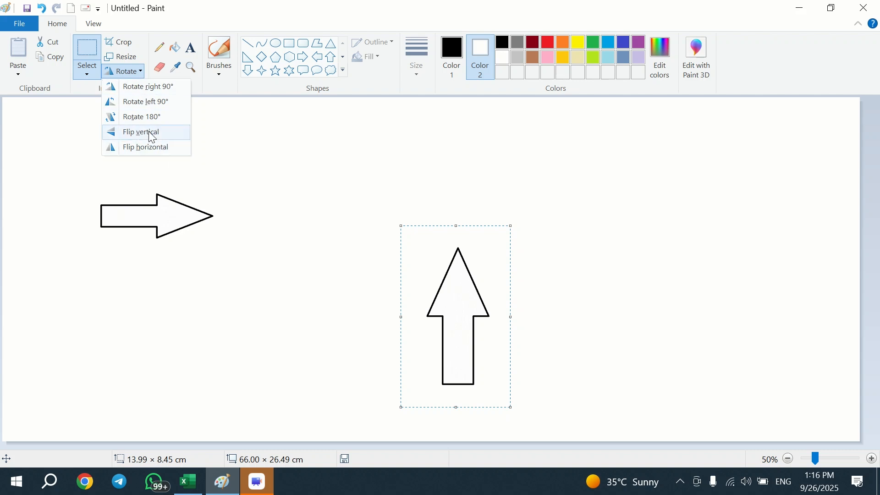
- Select the entire canvas and delete both arrows
left_click(281, 178)
key("ctrl+a")
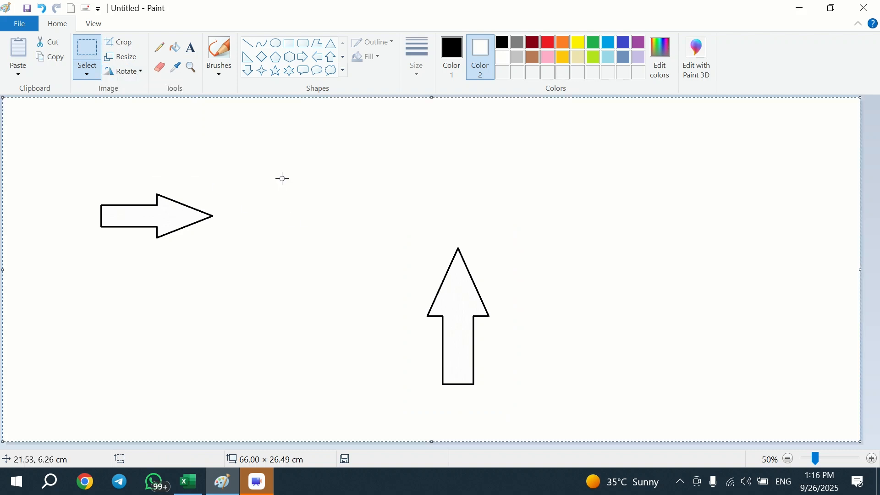
key("Delete")
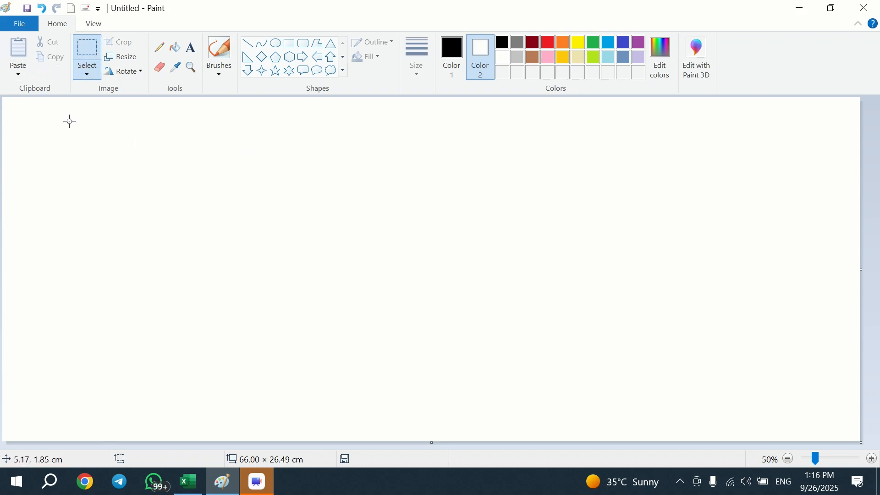
- Paste the "bird" picture from the Desktop folder and move it to the upper middle-left area of the canvas
left_click(21, 74)
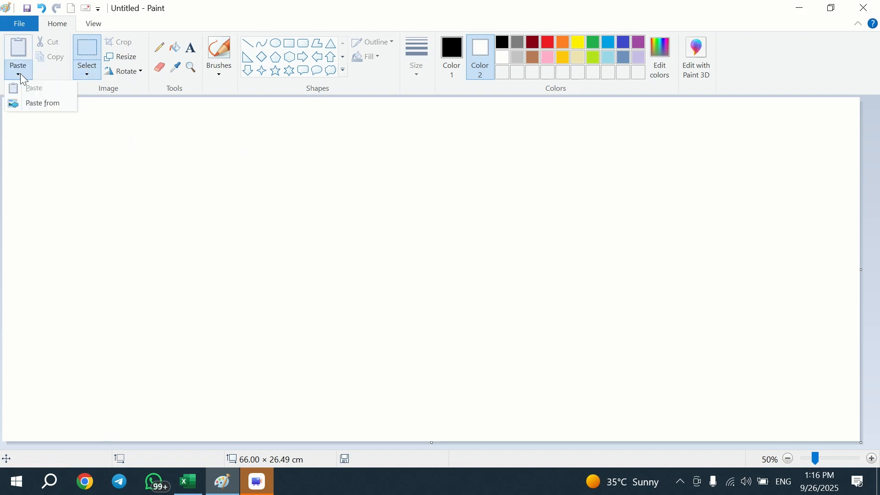
left_click(48, 104)
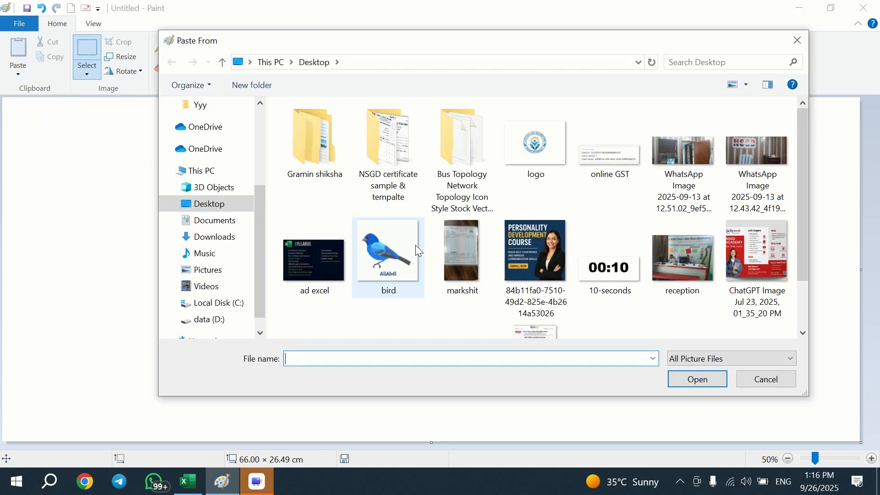
left_click(386, 243)
left_click(695, 379)
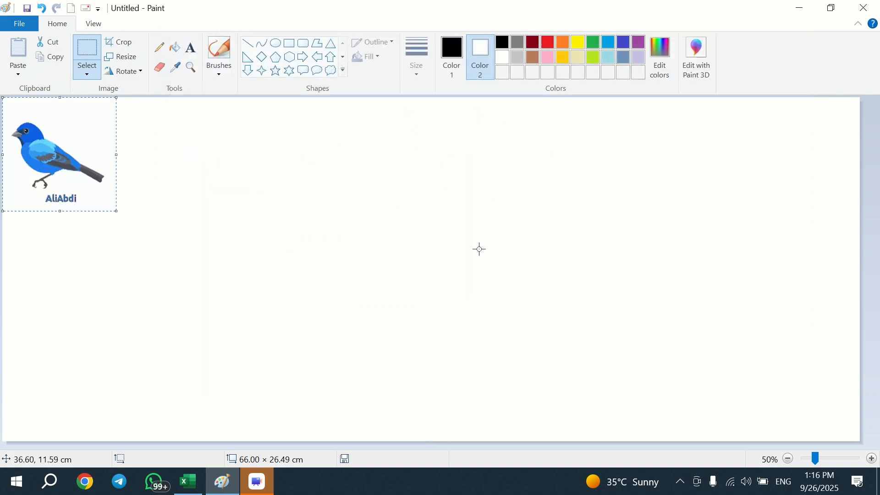
left_click_drag(62, 162, 277, 246)
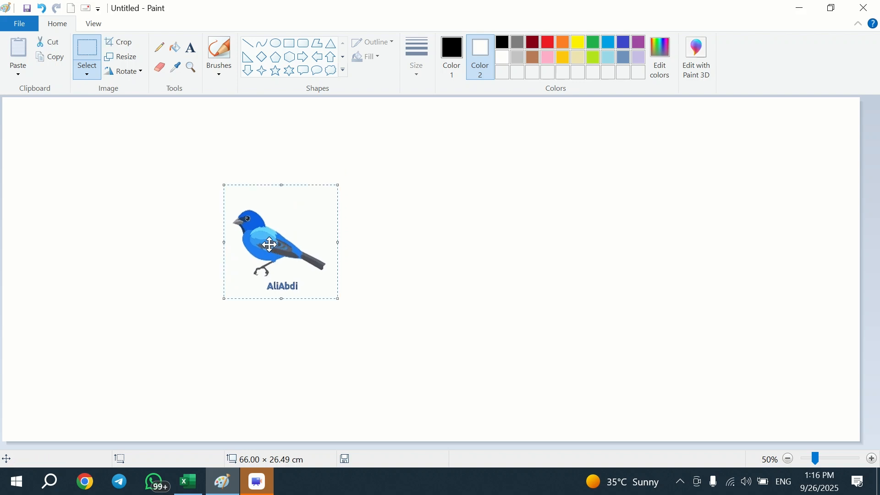
left_click_drag(258, 215, 286, 223)
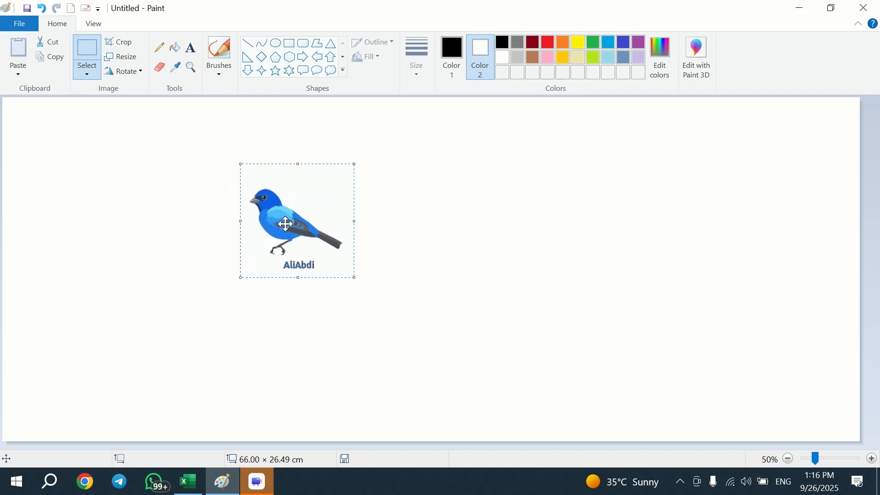
- Copy an area about 14.8 × 11.3 cm around the bird and paste it just right of the original
left_click(467, 216)
left_click_drag(191, 149, 385, 297)
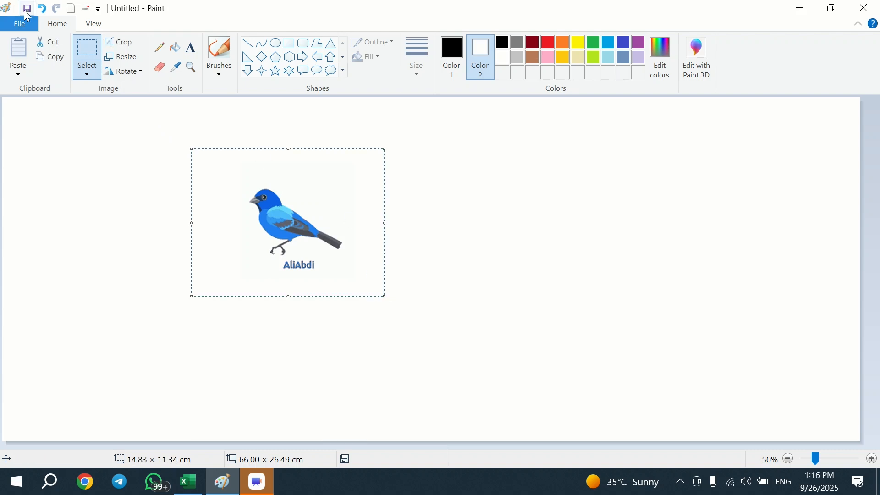
left_click(50, 58)
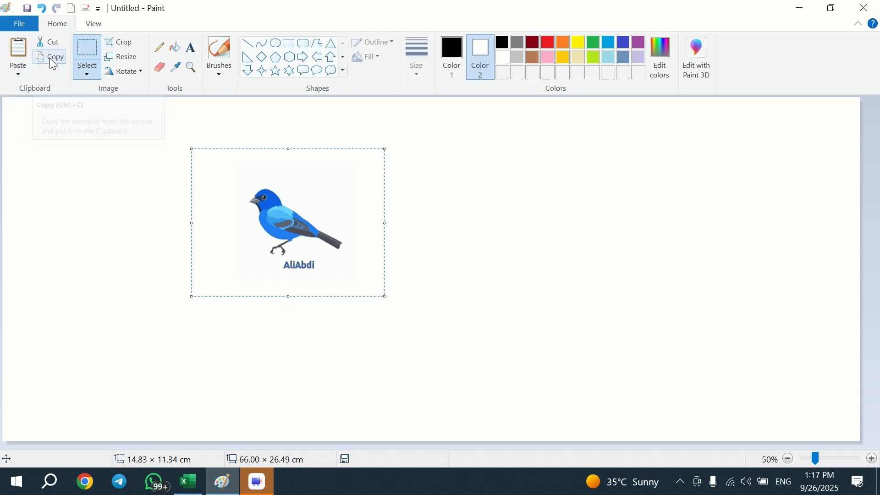
left_click(19, 51)
left_click_drag(79, 156, 451, 211)
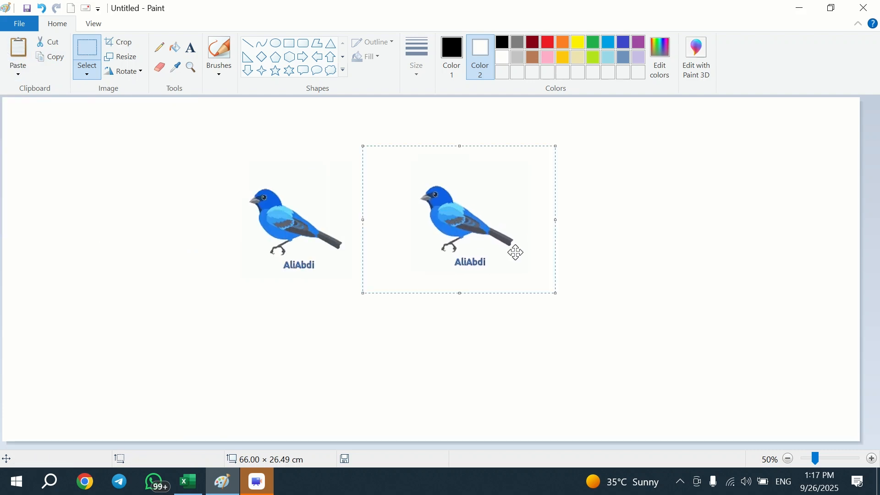
- Paste another copy of the bird and place it in line on the left side of the original
left_click(646, 261)
key("ctrl+v")
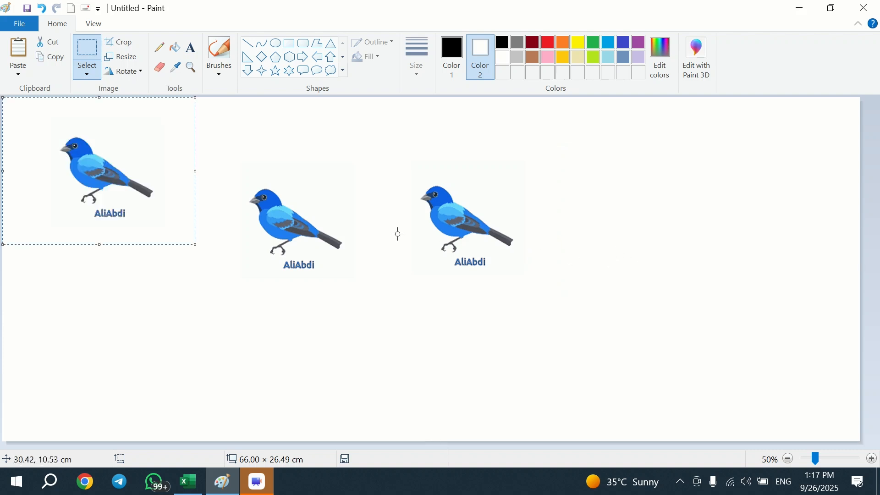
left_click_drag(92, 196, 93, 238)
left_click(283, 330)
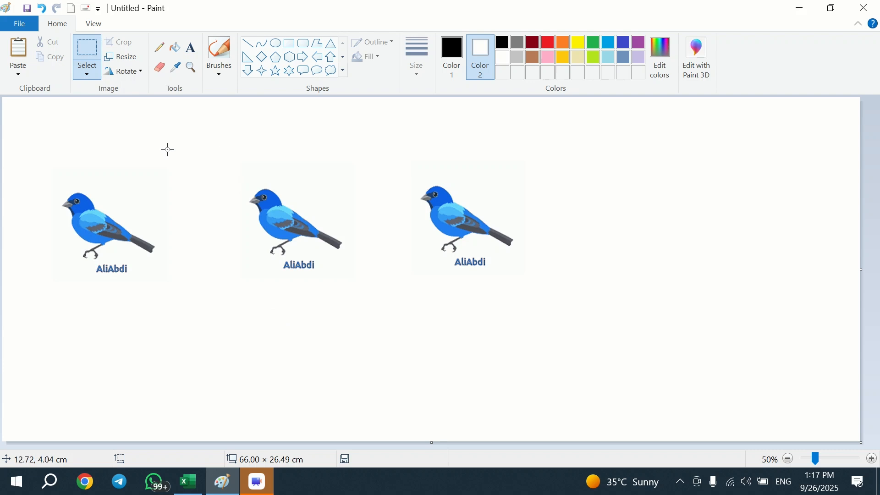
- Copy the row of three birds with a selection about 42.9 × 10.9 cm and paste it as a second row below
left_click_drag(29, 166, 588, 307)
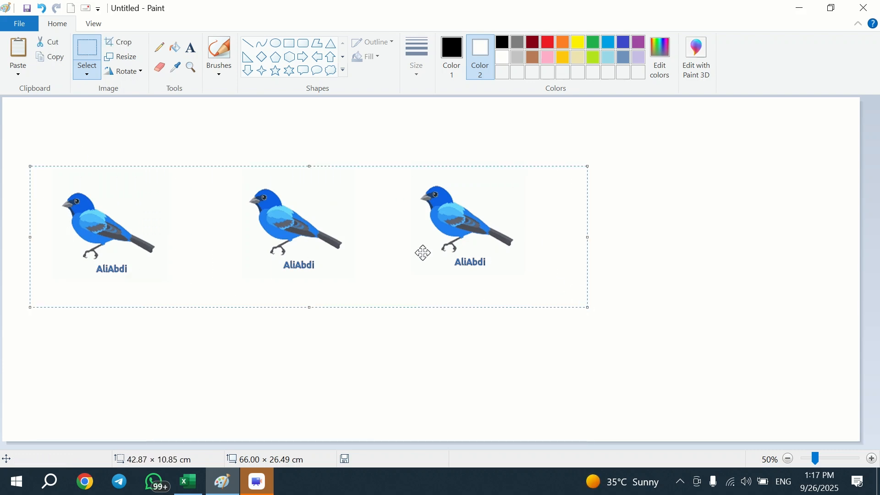
key("ctrl+c")
key("ctrl+v")
left_click_drag(165, 170, 214, 358)
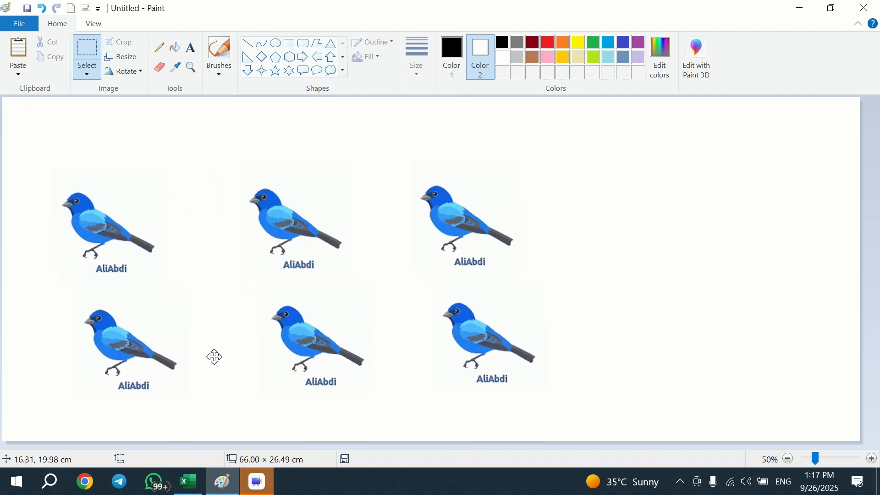
left_click(626, 246)
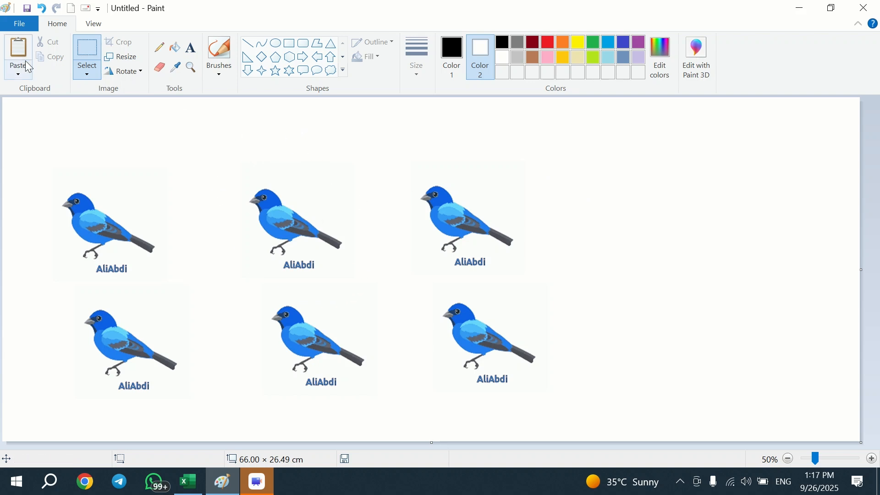
- Select the upper row's middle bird, about 10 × 7.5 cm, and move it to the row's right end with transparent selection turned on
left_click_drag(232, 184, 361, 280)
left_click_drag(291, 232, 493, 212)
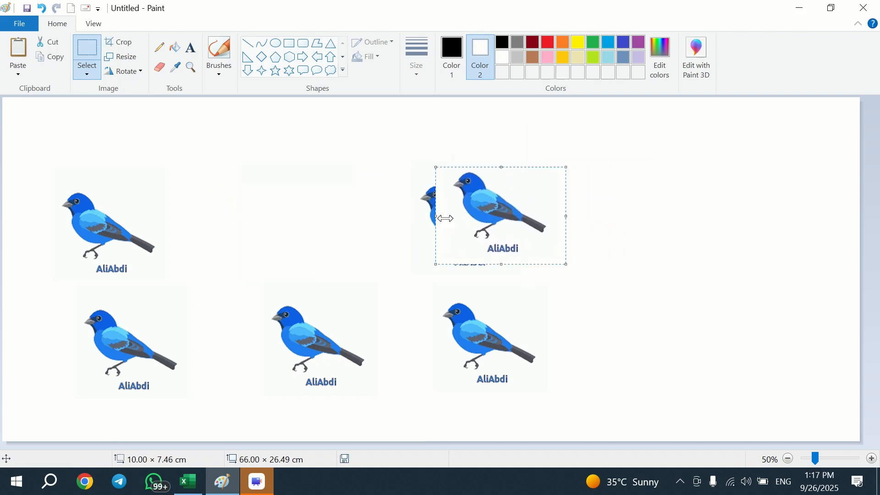
left_click(86, 74)
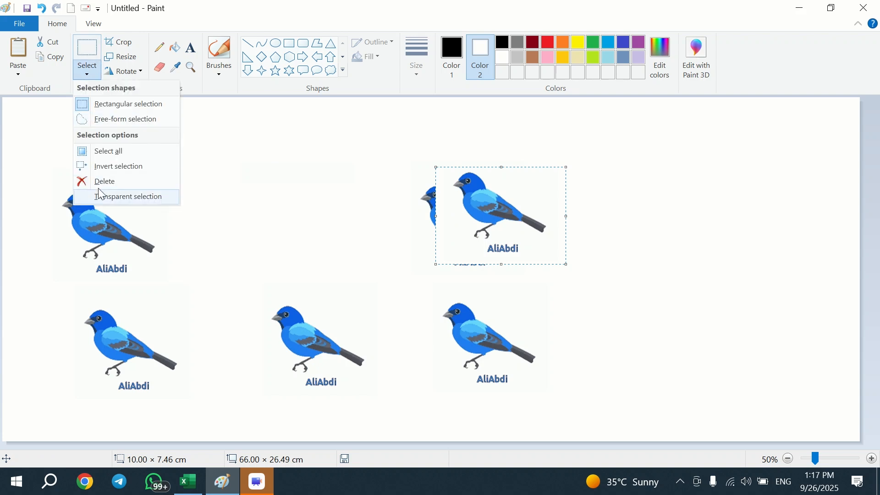
left_click(109, 198)
left_click_drag(463, 196, 558, 194)
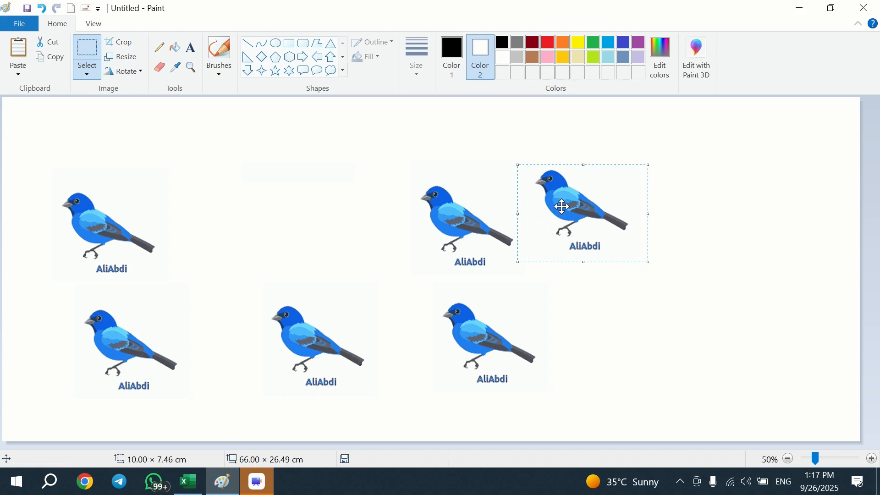
left_click_drag(564, 207, 567, 214)
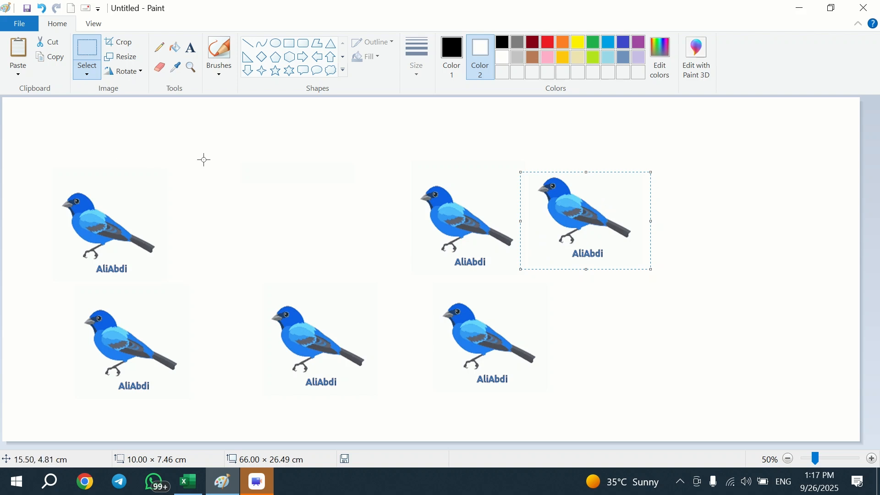
left_click(221, 162)
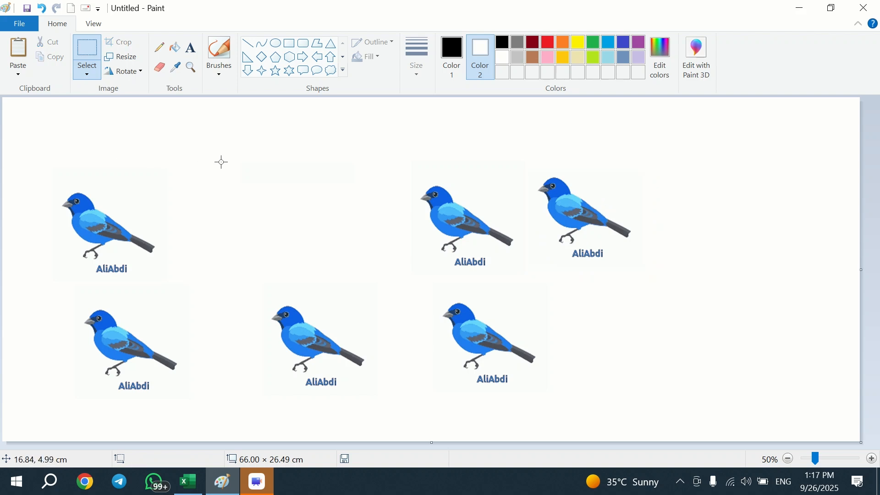
- Paste the picture "skill saarthi logo png tm" from the Desktop folder
left_click(26, 76)
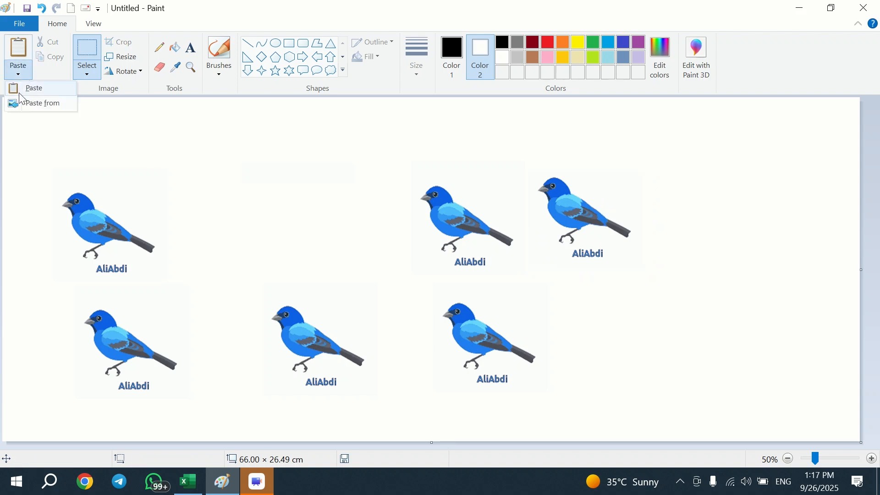
left_click(49, 105)
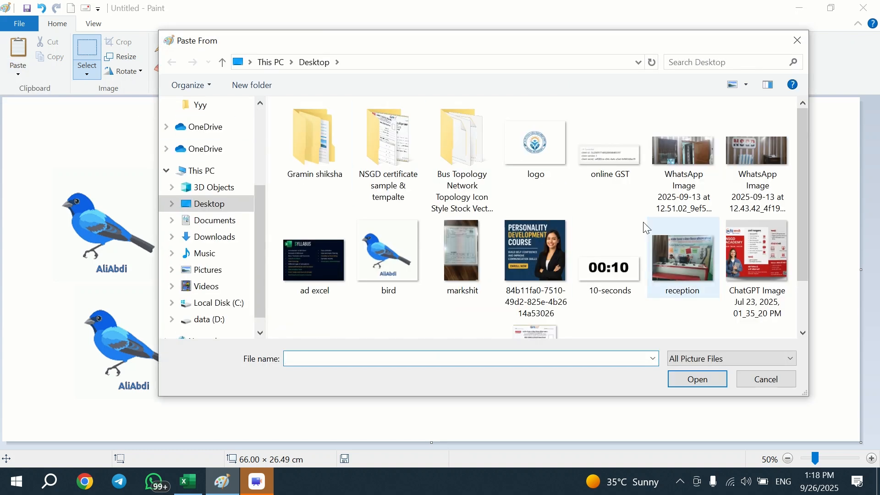
scroll(736, 217, "down", 2)
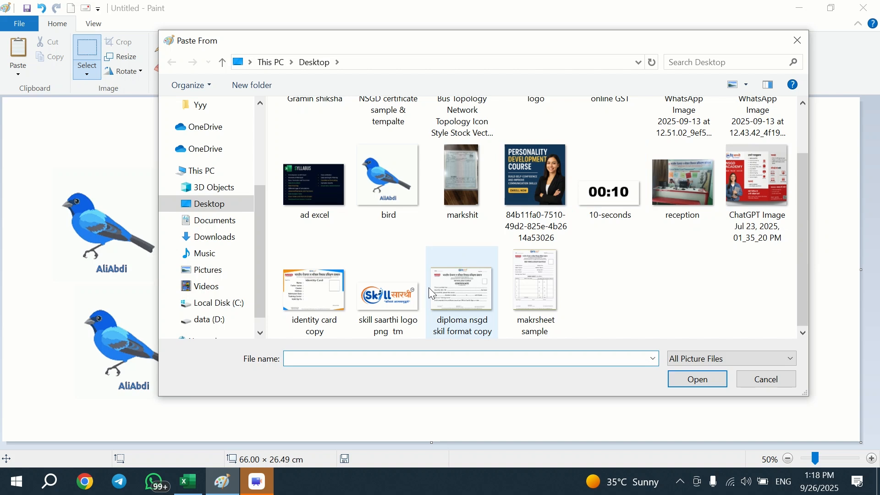
left_click(389, 295)
left_click(695, 385)
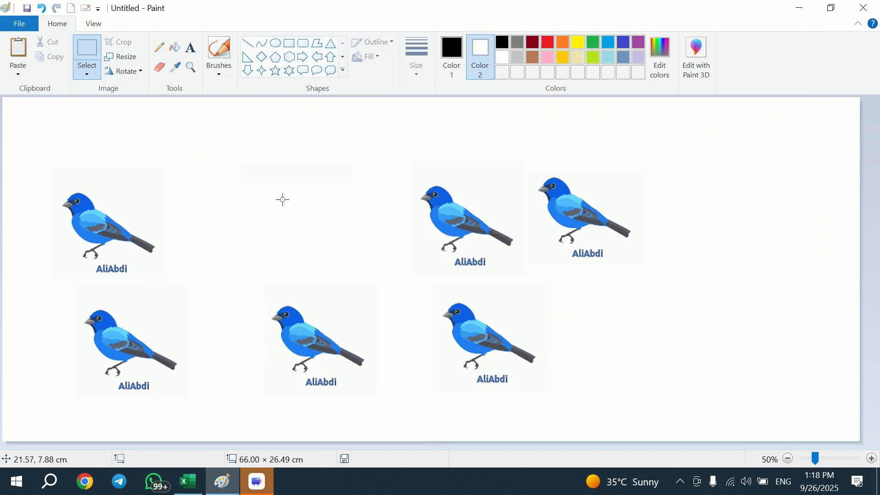
- Move the logo above the gap in the upper bird row and spread six copies of it over the canvas
left_click_drag(57, 139, 278, 151)
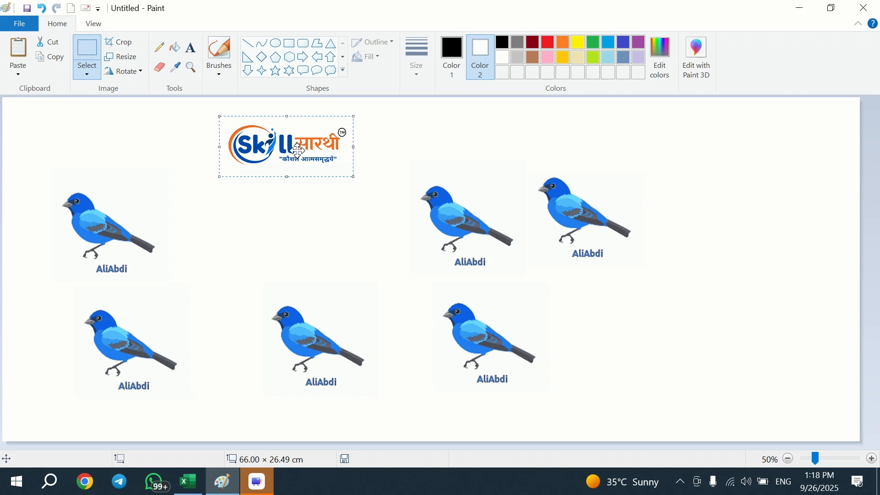
left_click_drag(297, 150, 374, 277)
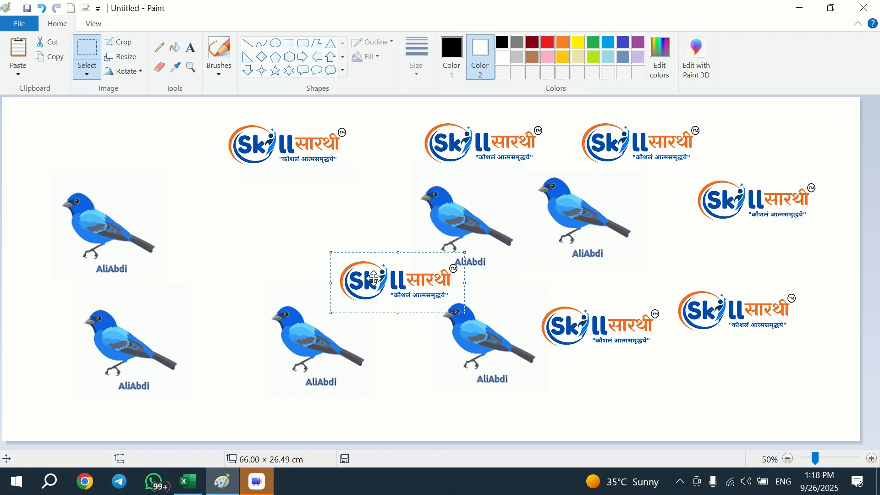
- Copy the logo above the gap in the upper row and paste it into the canvas's upper-left corner
left_click_drag(169, 107, 376, 197)
left_click(55, 62)
left_click(26, 59)
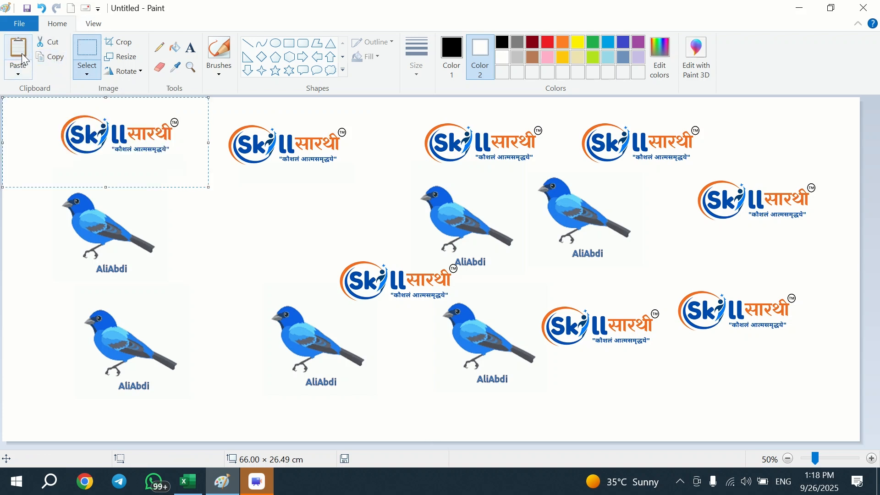
left_click(290, 195)
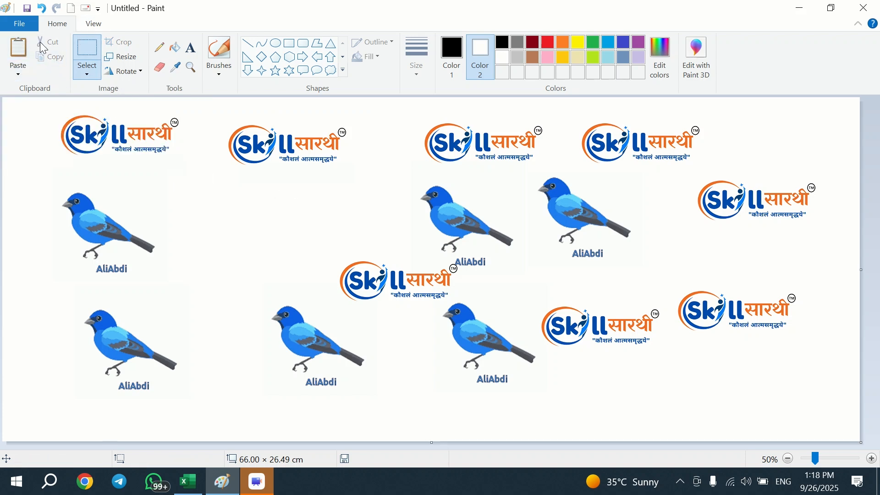
- Cut the two leftmost birds with a selection about 13.8 × 19 cm, and cut everything remaining on the canvas
left_click_drag(33, 164, 214, 411)
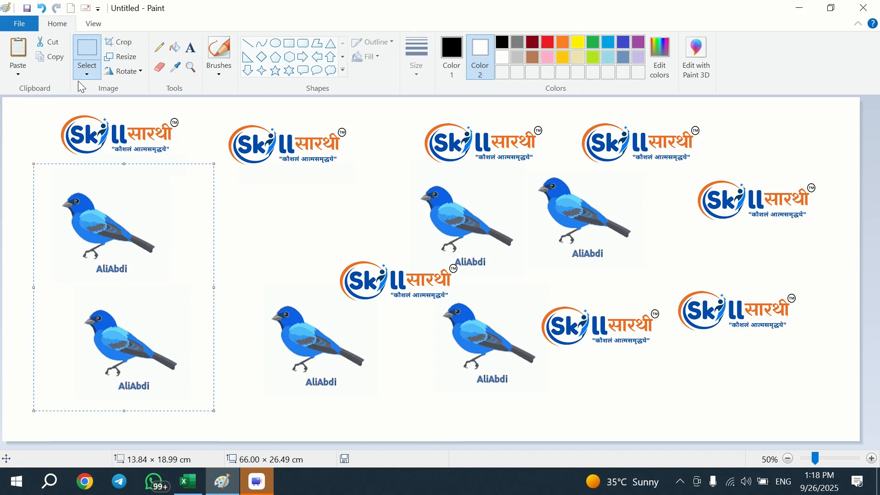
left_click(62, 43)
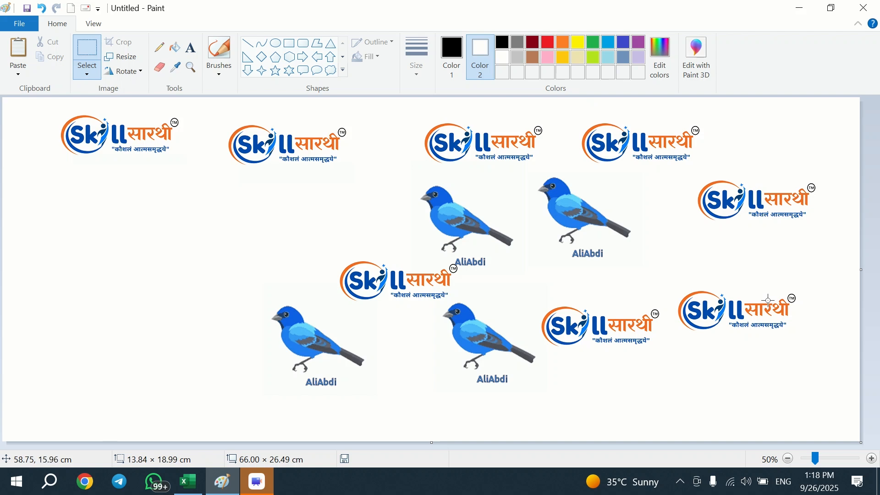
key("ctrl+a")
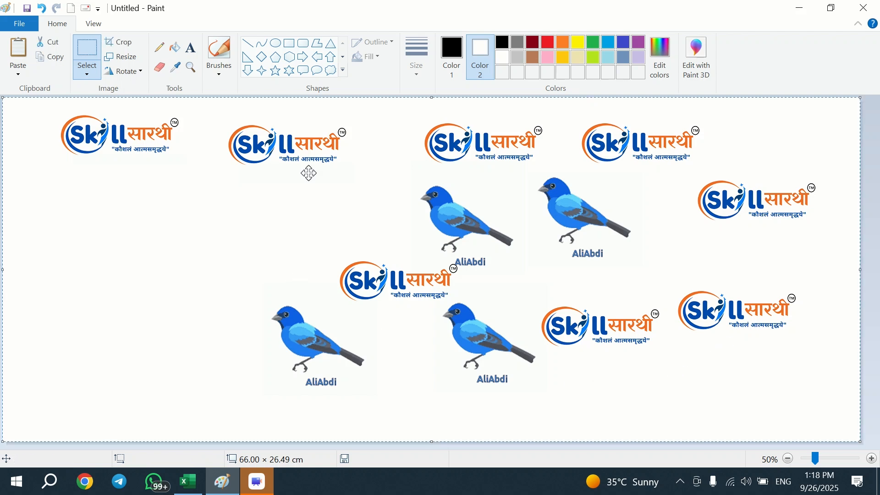
left_click(50, 42)
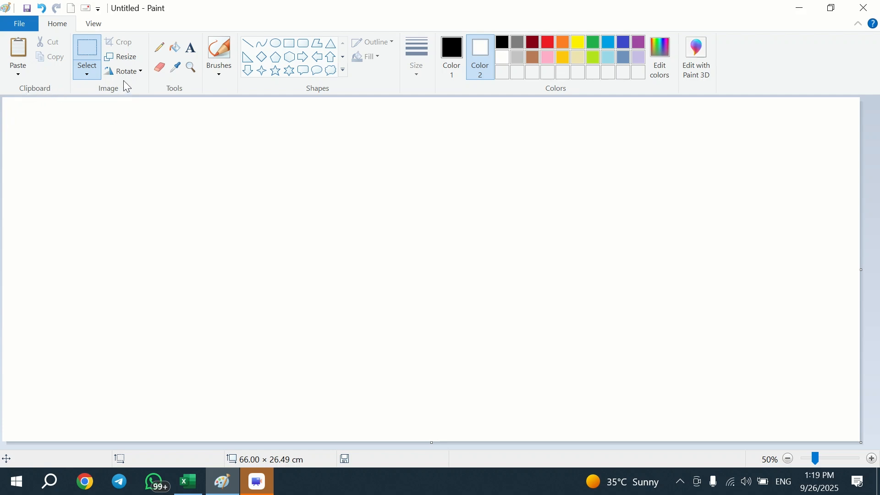
- Draw five ovals on the blank canvas: one left of the centre and one near each corner
left_click(85, 76)
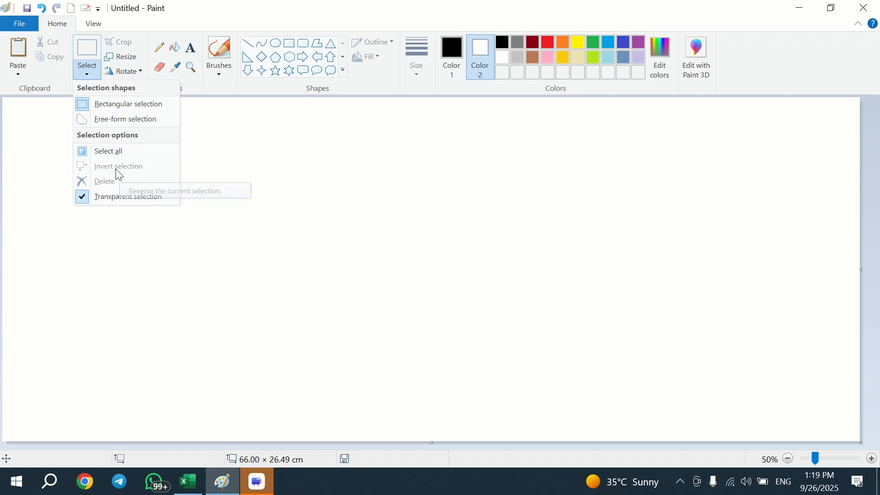
left_click(273, 171)
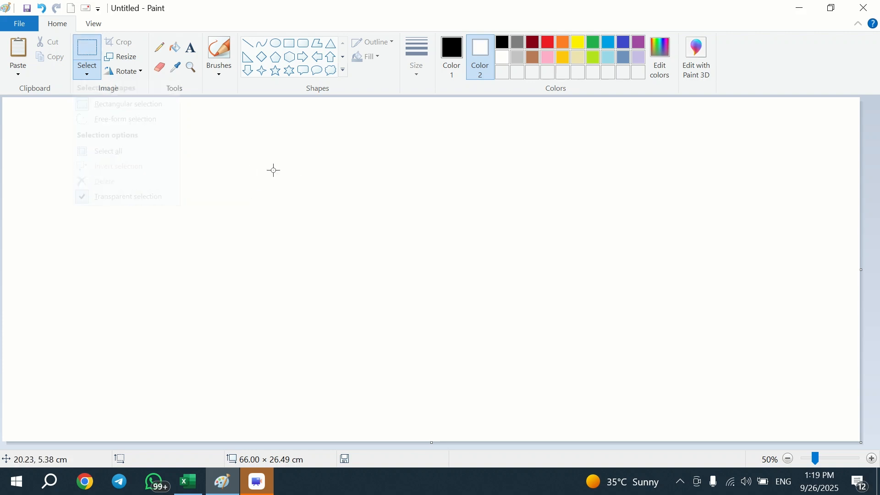
left_click(276, 43)
left_click_drag(266, 185, 333, 246)
left_click_drag(729, 364, 812, 441)
left_click_drag(772, 158, 812, 199)
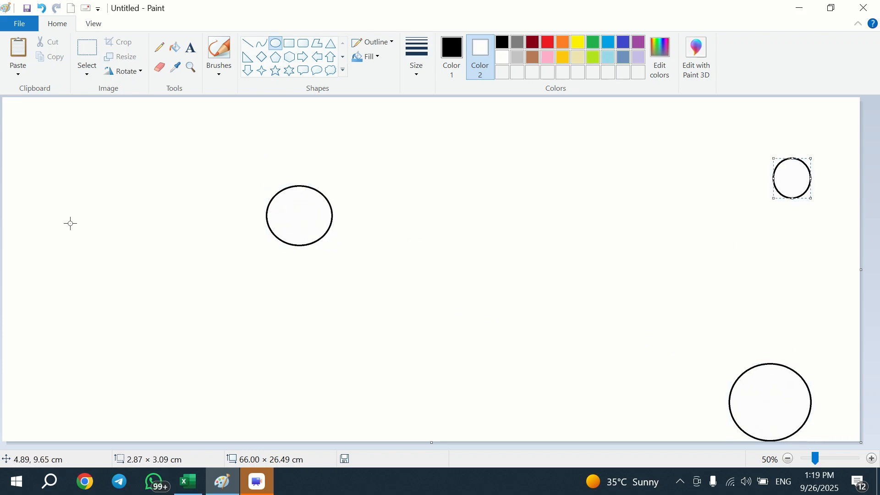
left_click_drag(79, 165, 112, 205)
left_click_drag(55, 353, 99, 413)
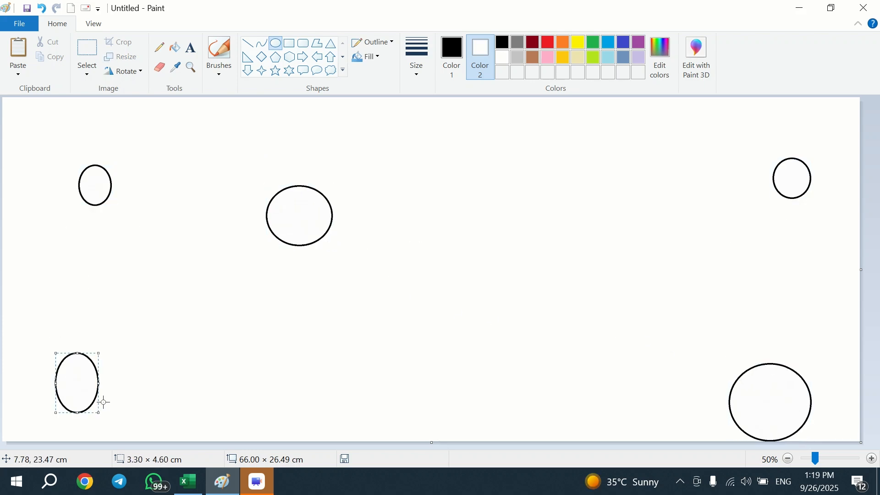
- Select the middle oval with a rectangular selection about 12.8 × 12.5 cm and move it toward the canvas centre
left_click(91, 62)
left_click_drag(235, 152, 402, 316)
left_click_drag(289, 206, 362, 220)
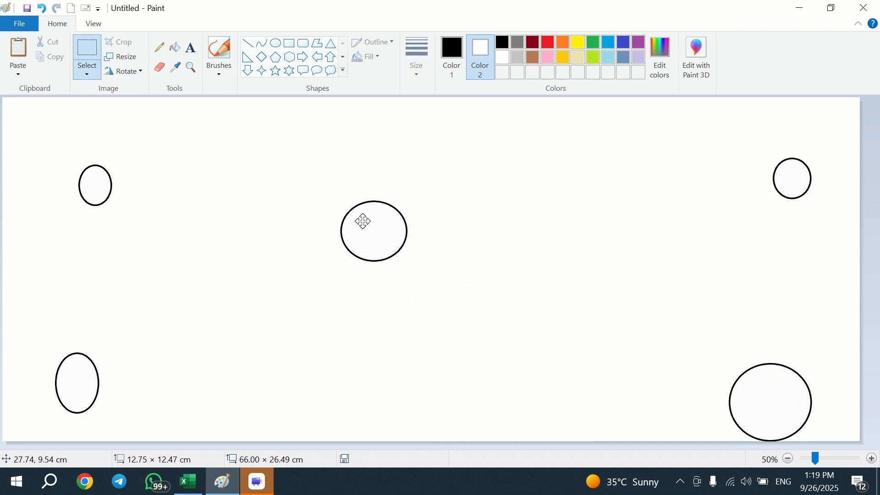
- Invert the selection around the middle oval, shift the four corner ovals slightly, and delete them
left_click(87, 75)
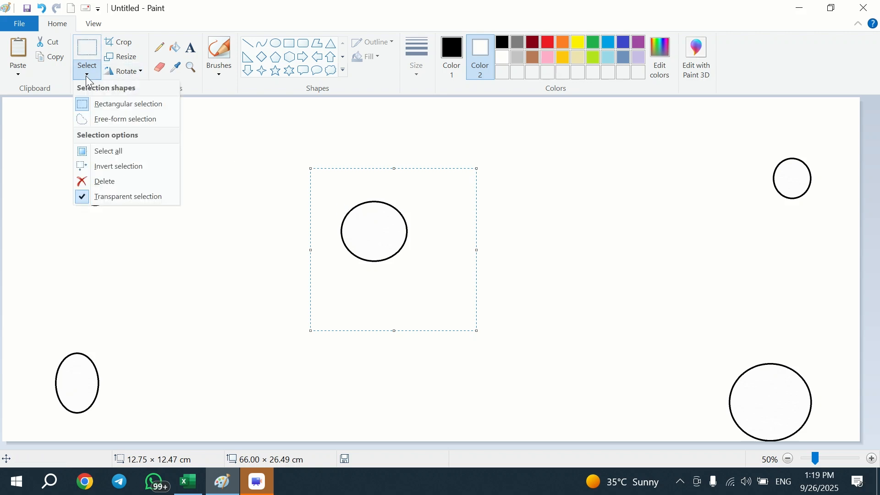
left_click(127, 165)
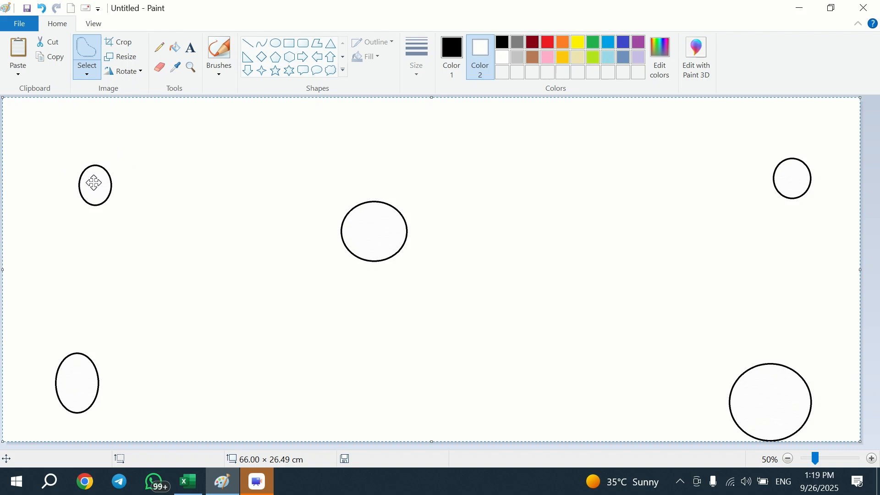
left_click_drag(89, 183, 103, 202)
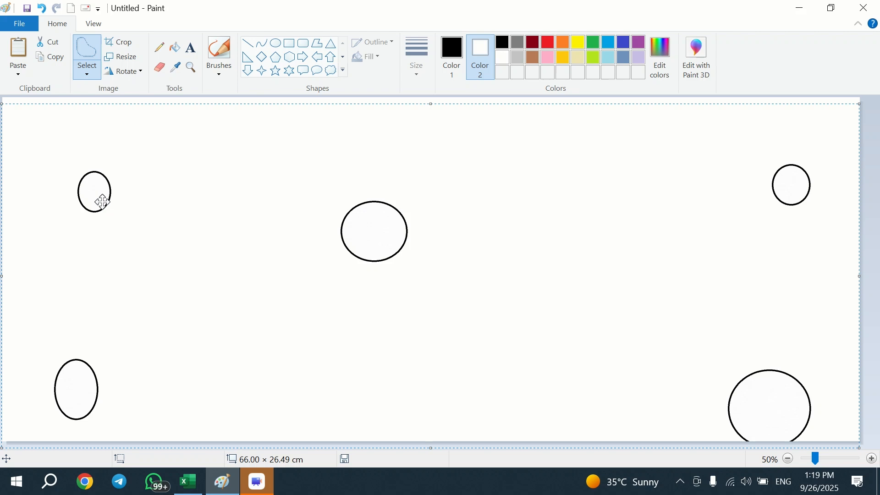
left_click(82, 71)
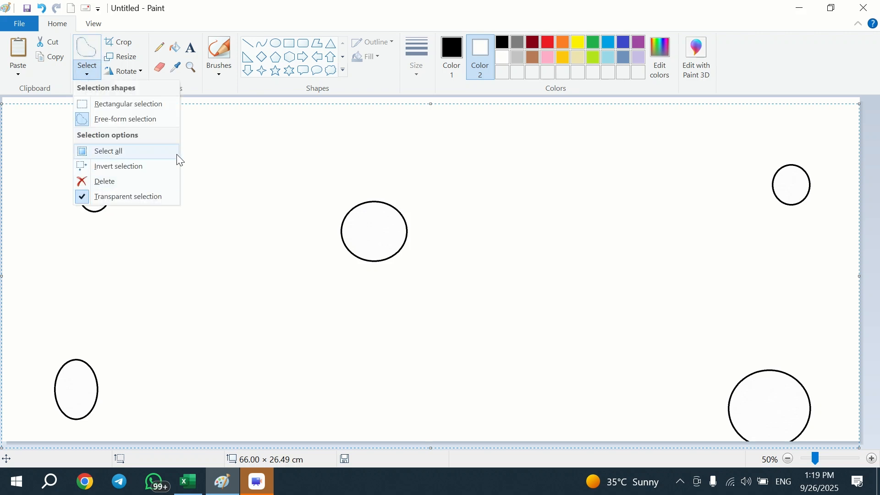
left_click(115, 183)
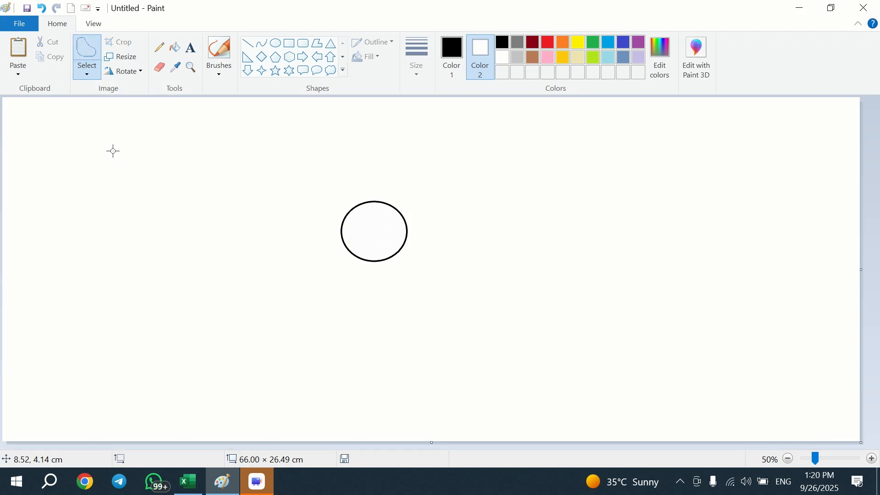
- Draw six five-point stars around the oval: two to its right, one below it and three to its left
left_click(87, 76)
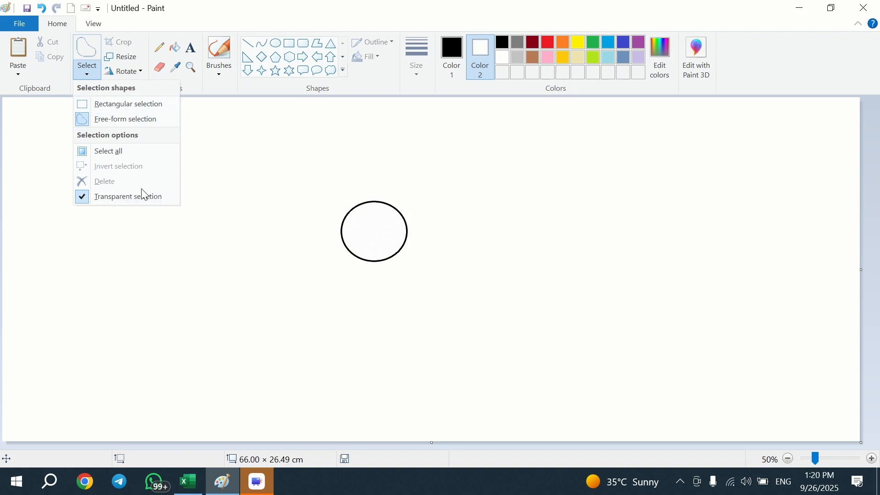
left_click(139, 46)
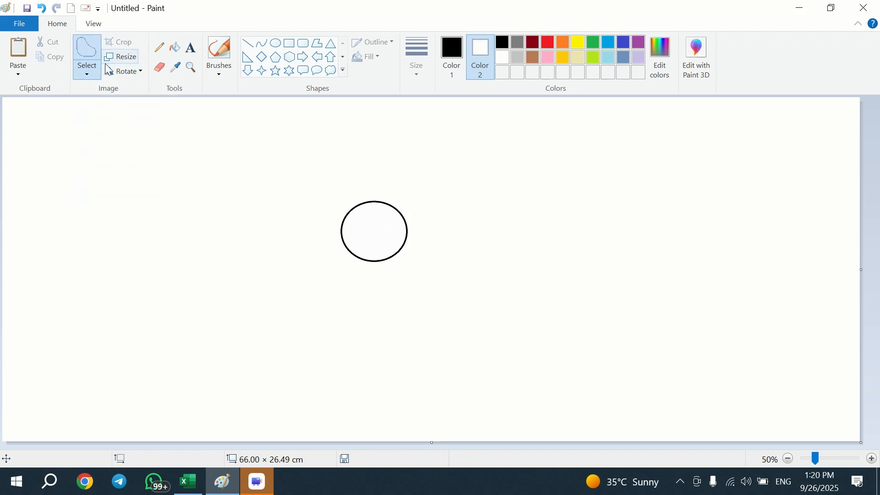
left_click(276, 71)
left_click_drag(539, 169, 678, 250)
left_click_drag(576, 288, 734, 423)
left_click_drag(298, 333, 362, 399)
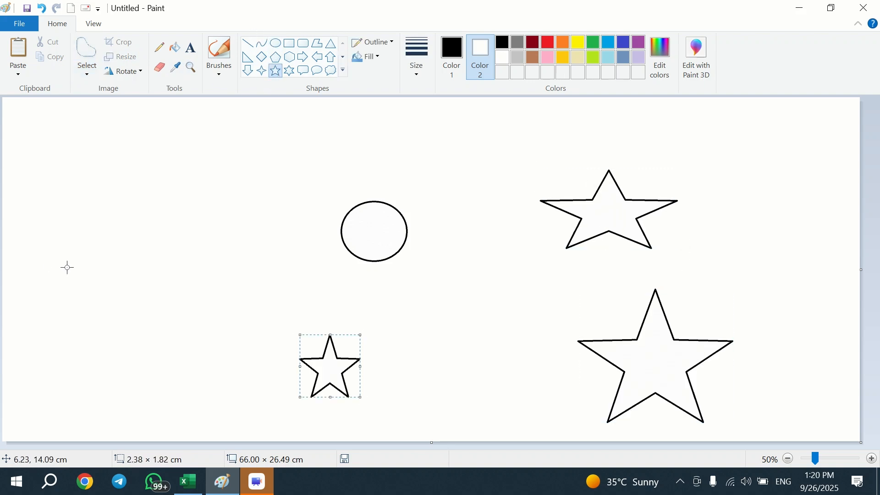
left_click_drag(51, 256, 140, 304)
left_click_drag(73, 131, 176, 190)
left_click_drag(129, 310, 213, 386)
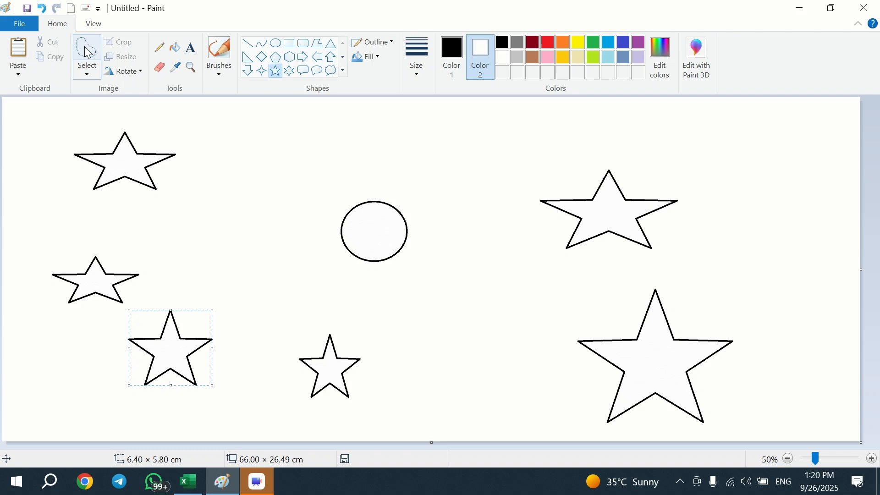
- Crop the image to the oval using a rectangular selection about 9.5 × 9.5 cm
left_click(85, 76)
left_click(103, 105)
left_click_drag(307, 175, 431, 298)
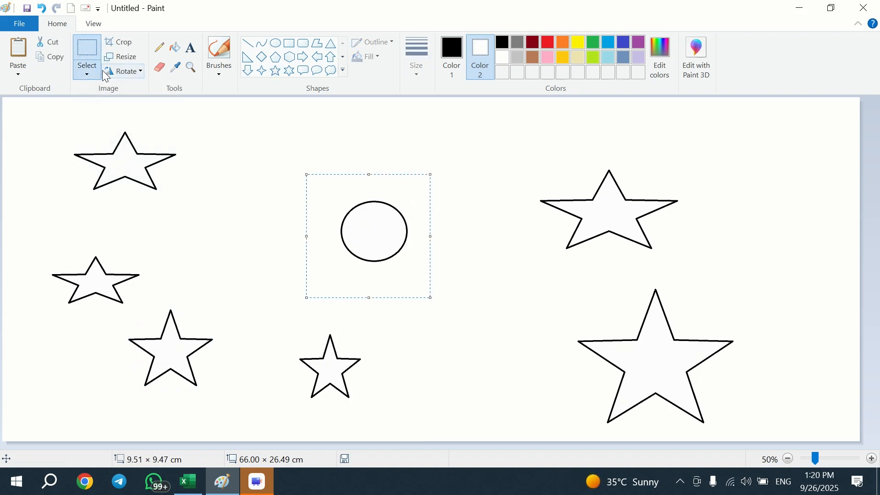
left_click(125, 44)
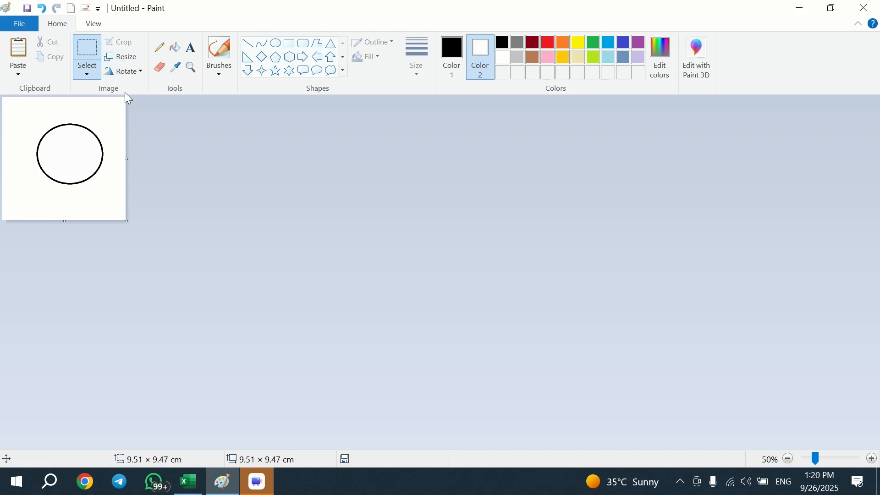
- Resize the cropped image to 200 percent with the aspect ratio maintained
left_click(134, 58)
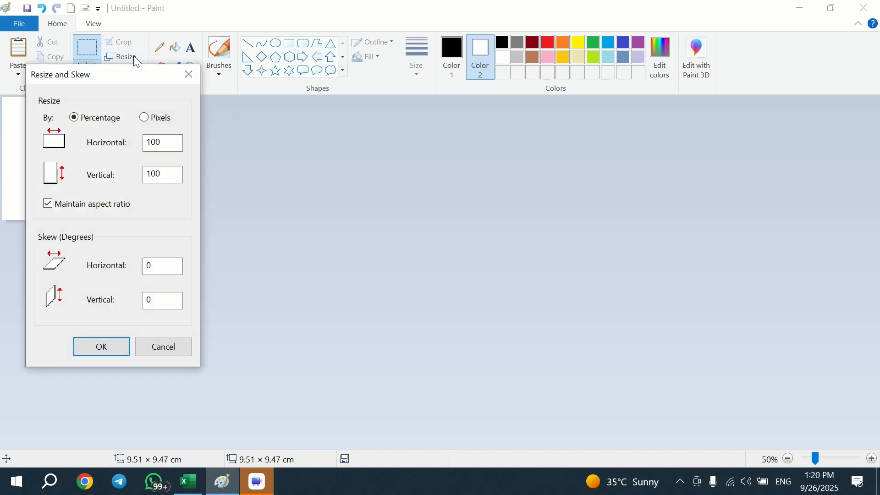
mouse_move(119, 75)
left_mouse_down()
mouse_move(469, 68)
mouse_move(516, 53)
left_mouse_up()
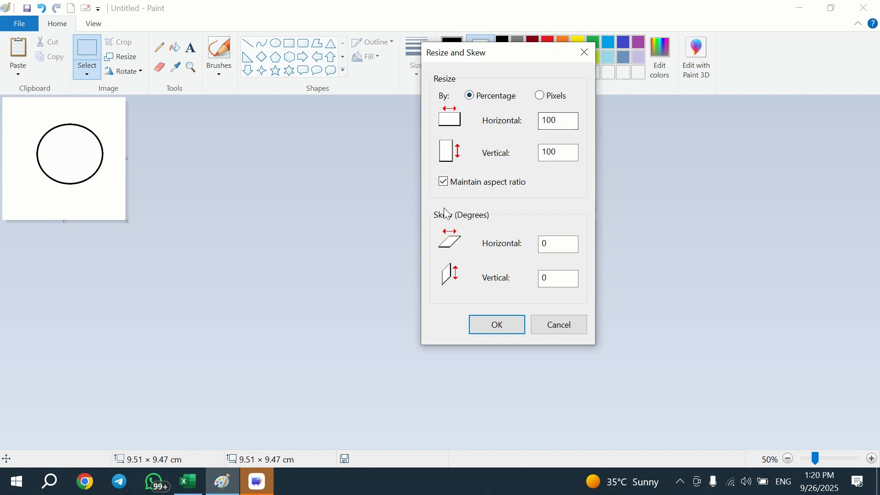
double_click(569, 121)
type("200")
left_click(487, 323)
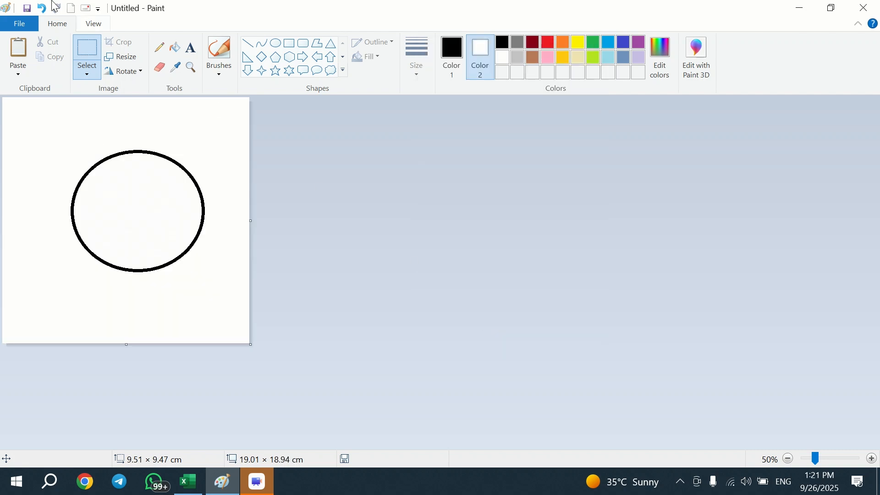
- Resize the enlarged image to 50 percent with the aspect ratio maintained
left_click(128, 57)
left_click_drag(121, 75, 449, 60)
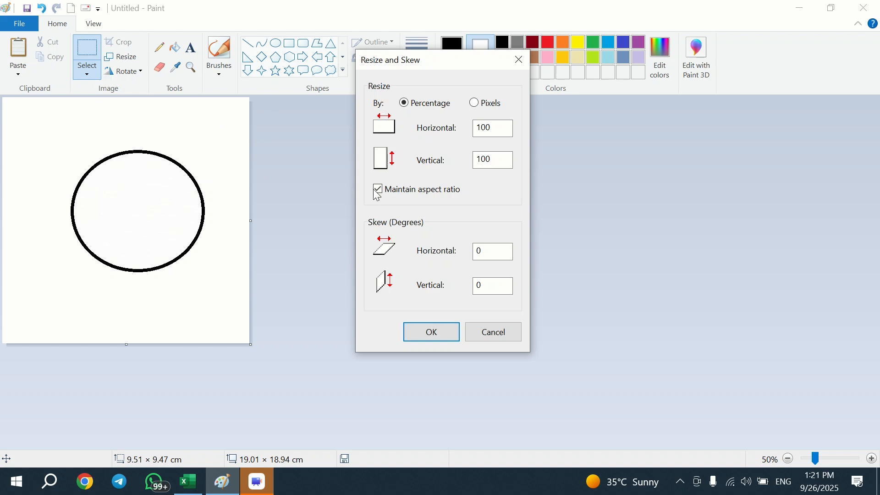
left_click(499, 129)
left_click_drag(498, 130, 456, 136)
type("50")
left_click(440, 336)
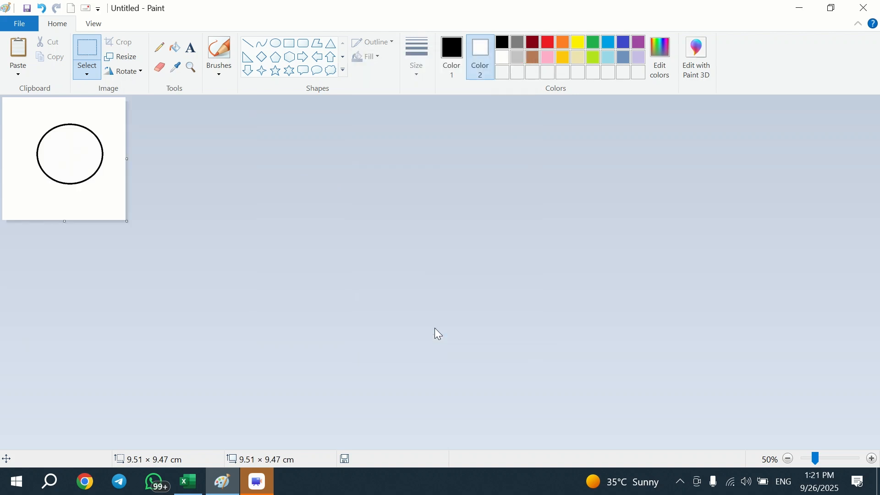
- Try resizing the image to 30 × 100 pixels without maintaining the aspect ratio, and undo the resize
left_click(122, 56)
left_click_drag(130, 79, 453, 60)
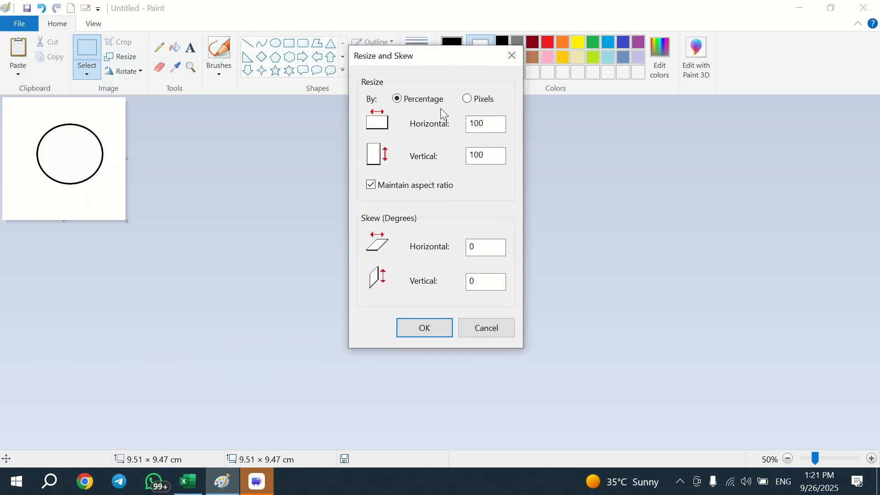
left_click(468, 99)
left_click_drag(491, 120, 468, 128)
left_click(400, 189)
left_click_drag(503, 126, 442, 128)
type("30")
left_click_drag(488, 157, 438, 155)
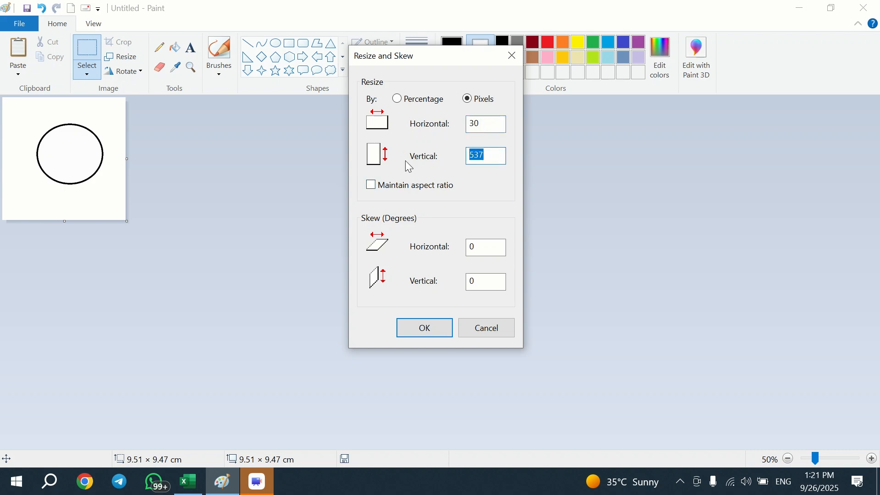
type("00")
left_click(442, 333)
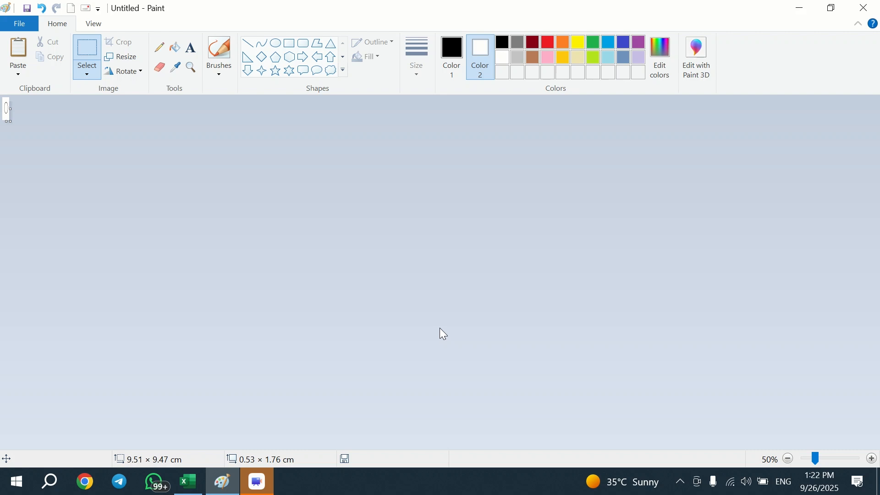
key("ctrl+z")
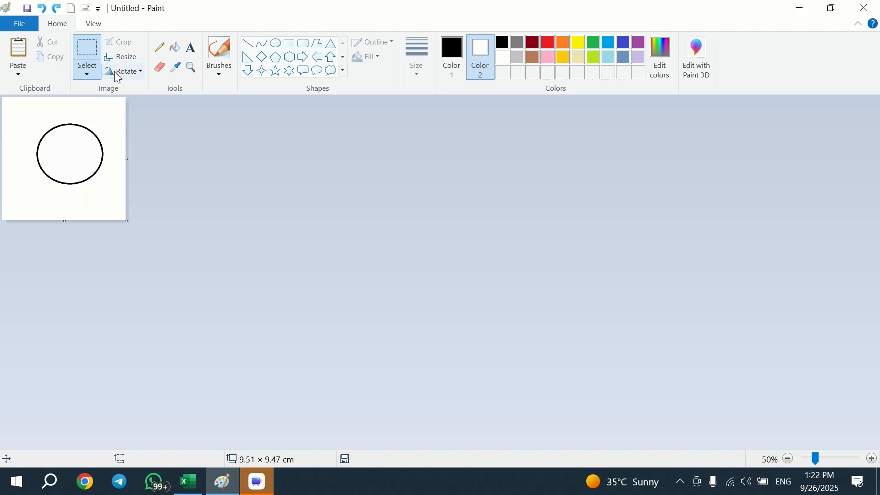
- Skew the oval image vertically by 20 degrees
left_click(130, 58)
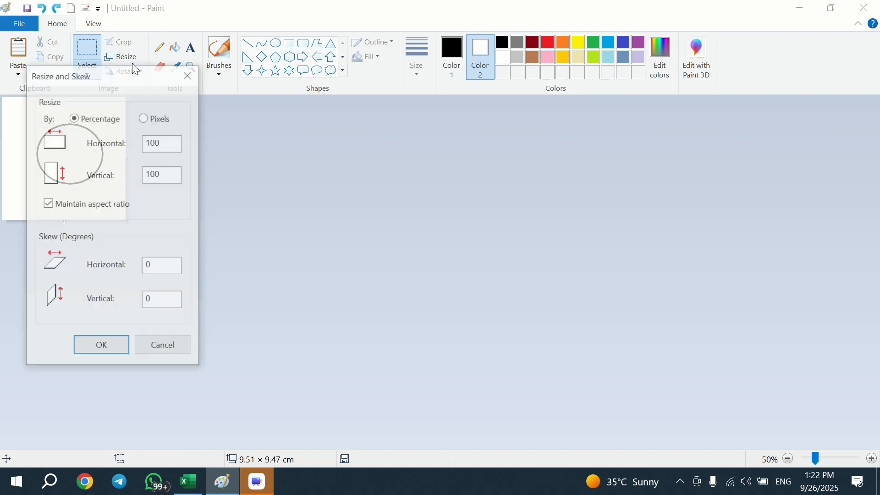
left_click_drag(110, 74, 533, 41)
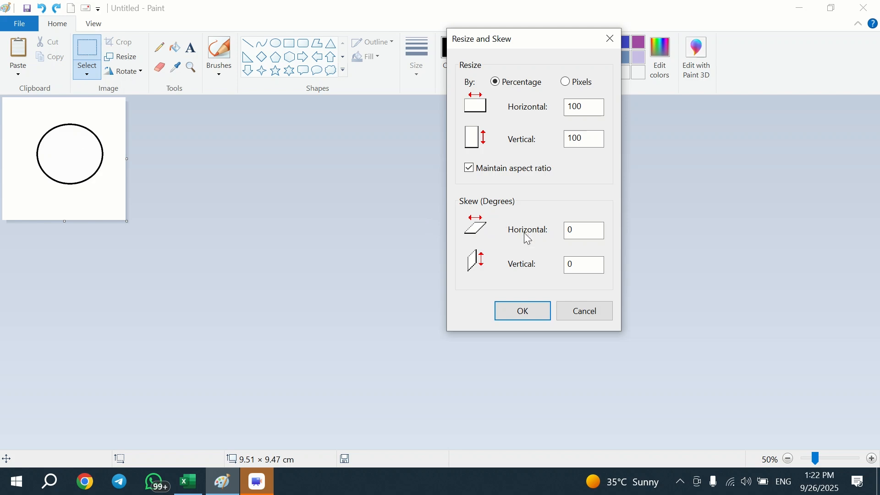
left_click(593, 266)
key("BackSpace")
type("20")
left_click(523, 313)
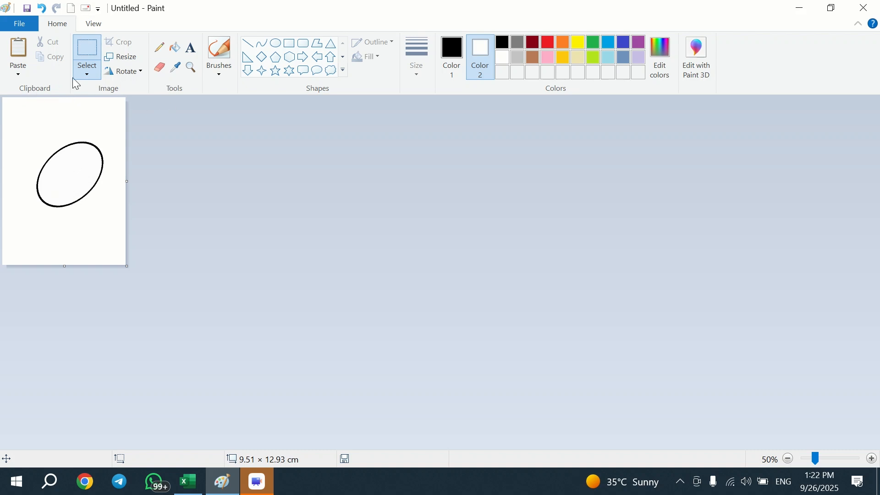
- Clear the skewed oval from the canvas
left_click(141, 72)
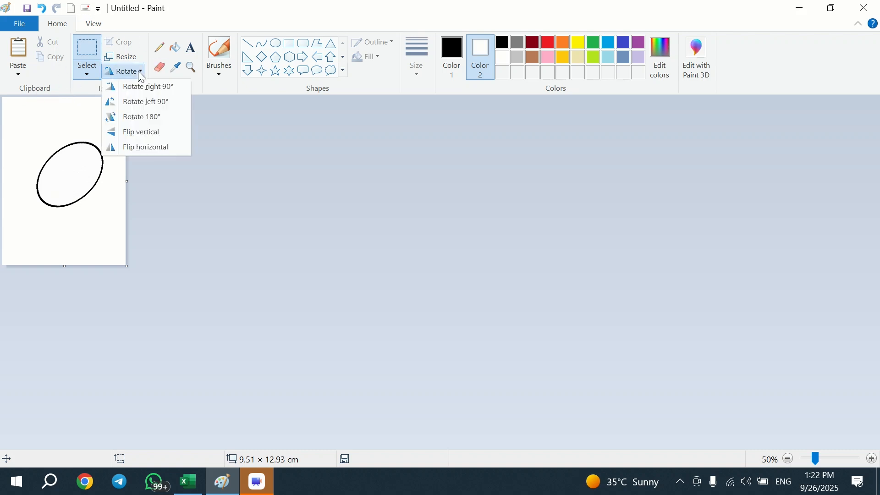
left_click(113, 251)
key("ctrl+z")
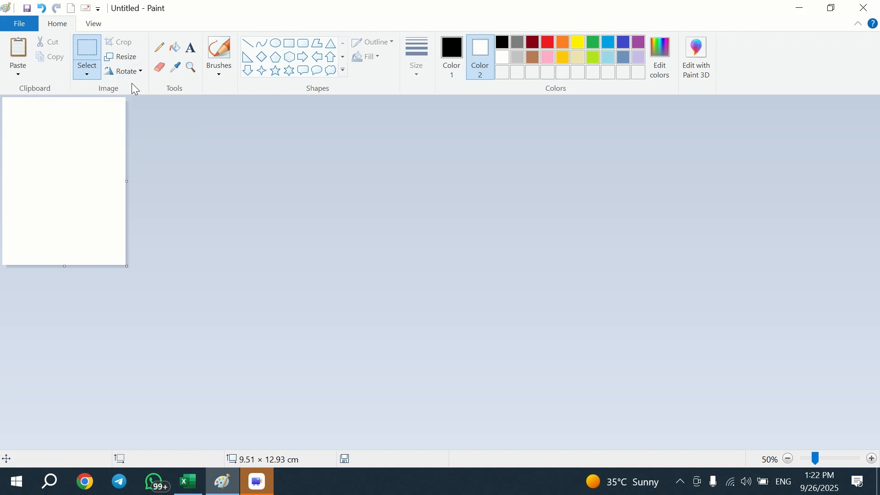
- Enlarge the empty canvas to about 48.5 × 19.3 cm
left_click(130, 72)
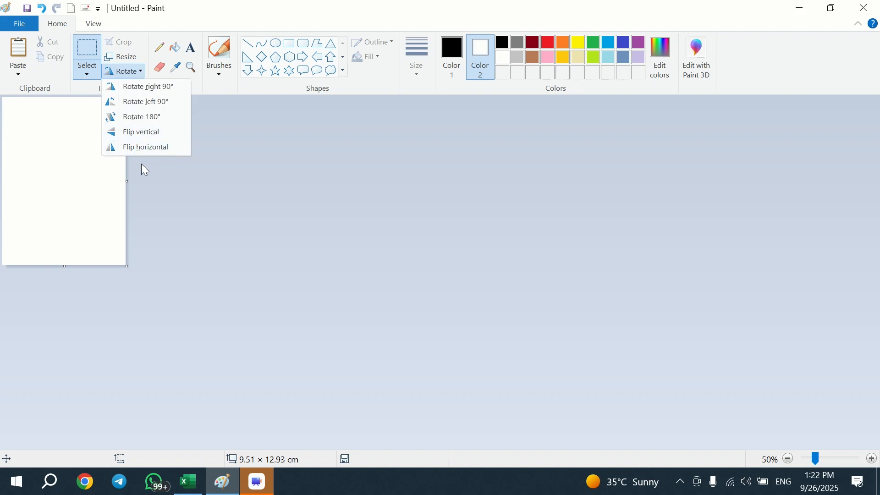
left_click(128, 182)
left_click_drag(128, 182, 532, 196)
left_click_drag(268, 266, 280, 350)
left_click_drag(534, 216, 634, 217)
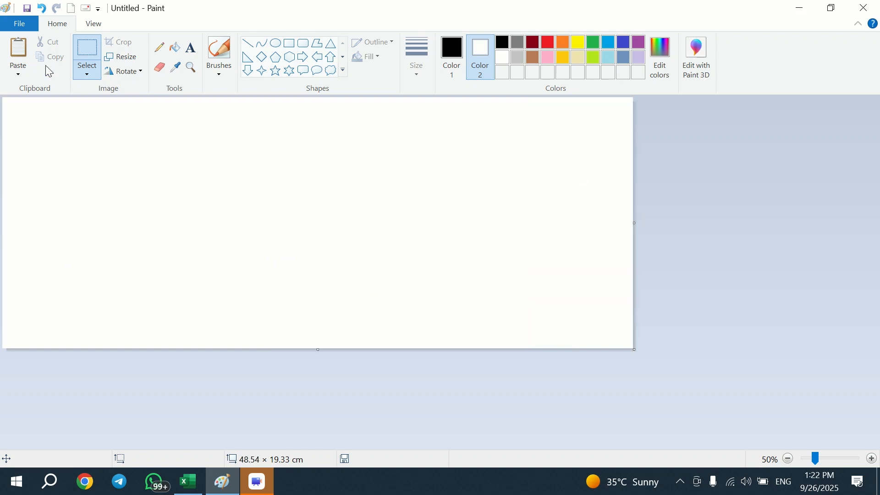
- Paste the bird picture from its file on the Desktop and place it in the upper part of the canvas, slightly left of centre
left_click(23, 75)
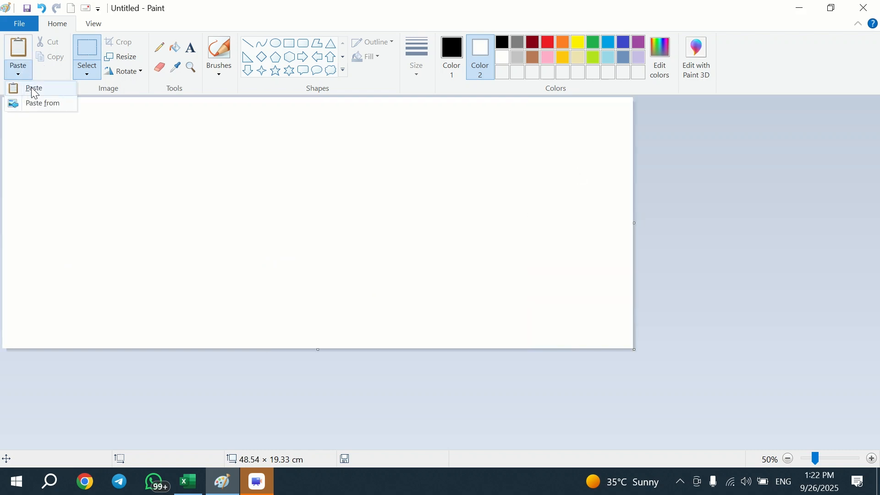
left_click(31, 103)
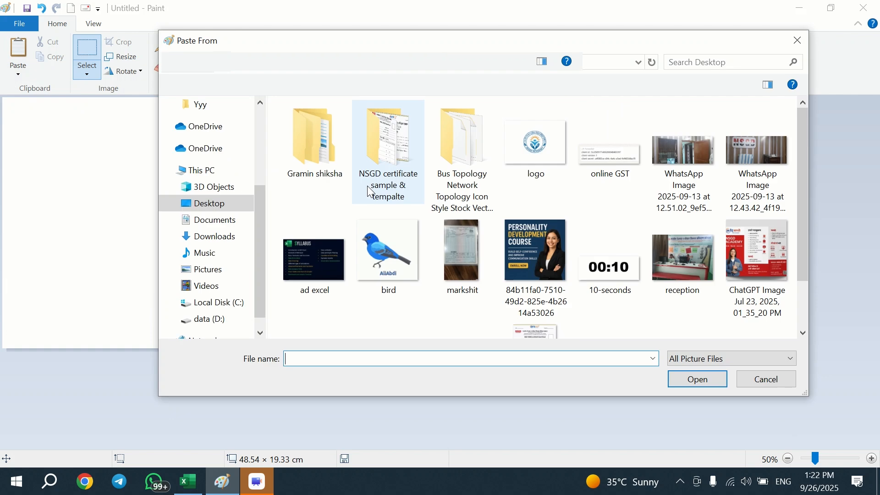
scroll(412, 250, "down", 1)
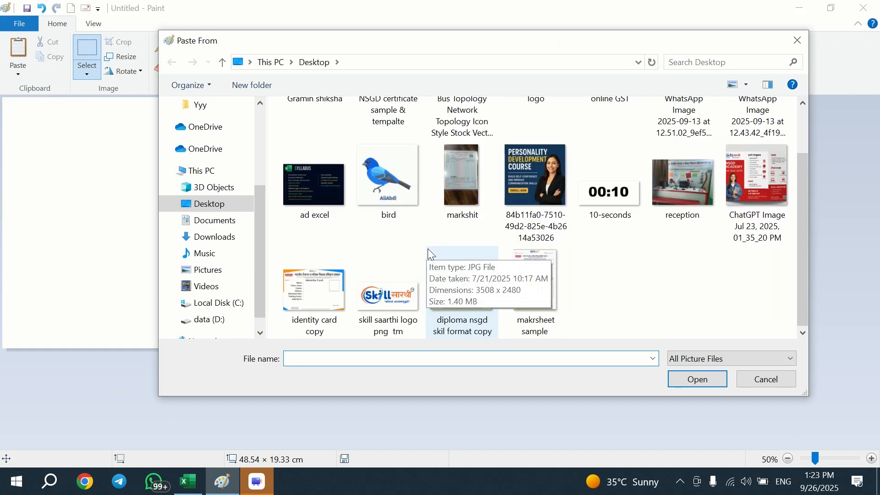
left_click(385, 193)
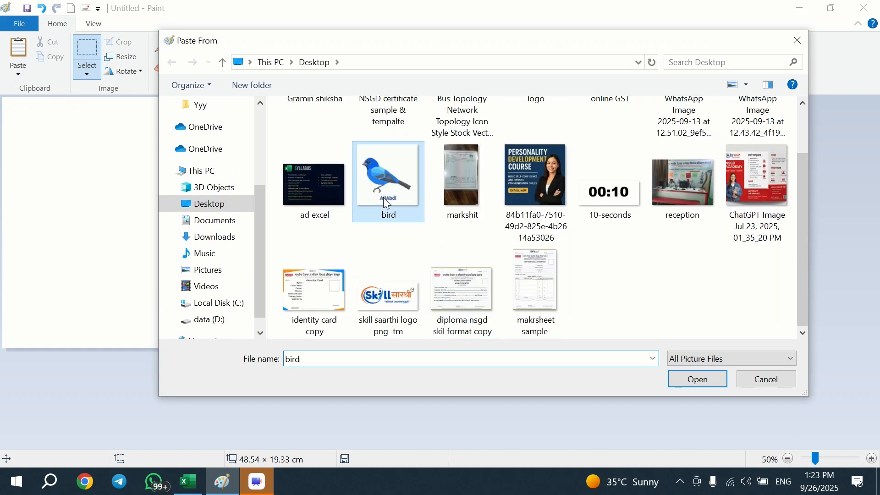
left_click(695, 380)
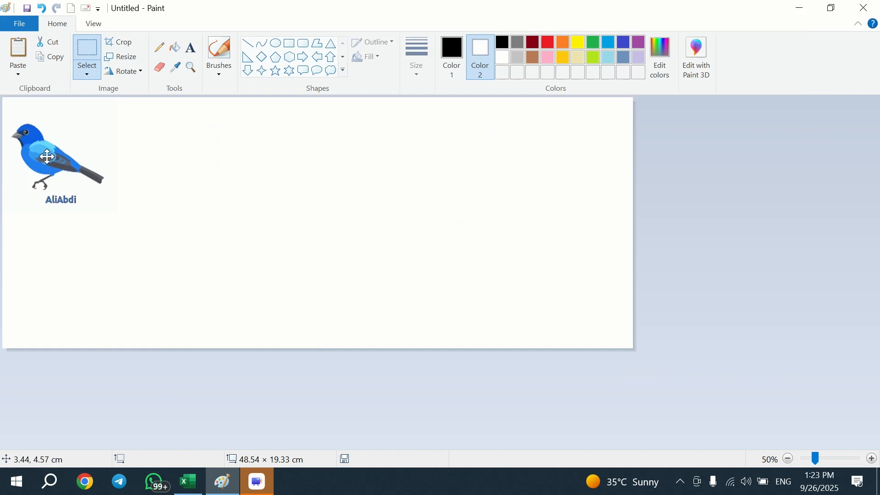
left_click_drag(48, 153, 275, 169)
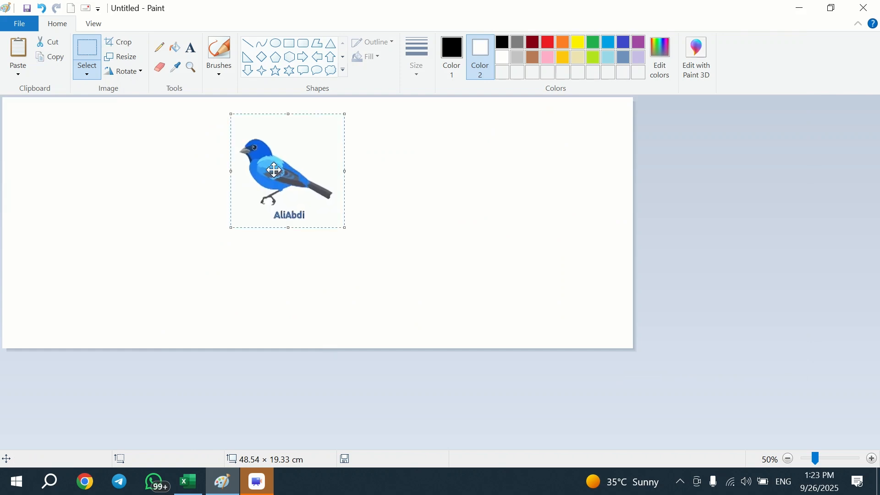
left_click_drag(279, 172, 262, 186)
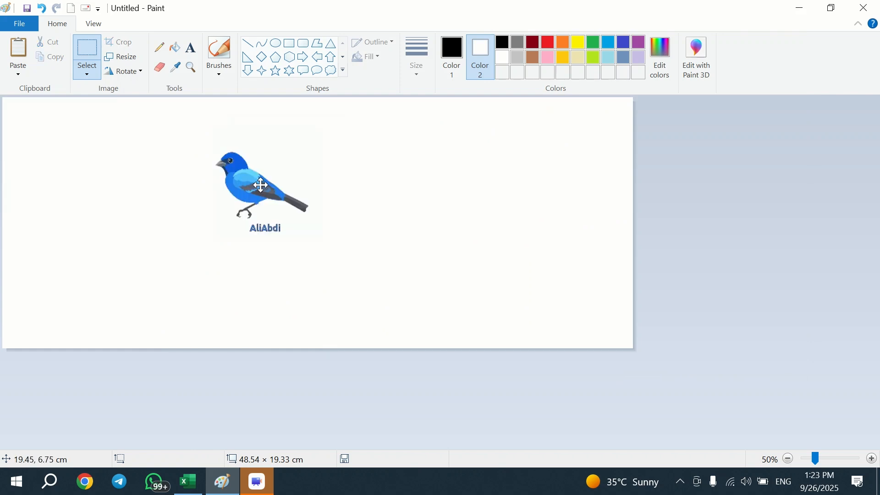
left_click(147, 151)
- Select an area of about 13.9 × 11.1 cm around the bird and place one copy on each side of it
left_click_drag(181, 112, 362, 256)
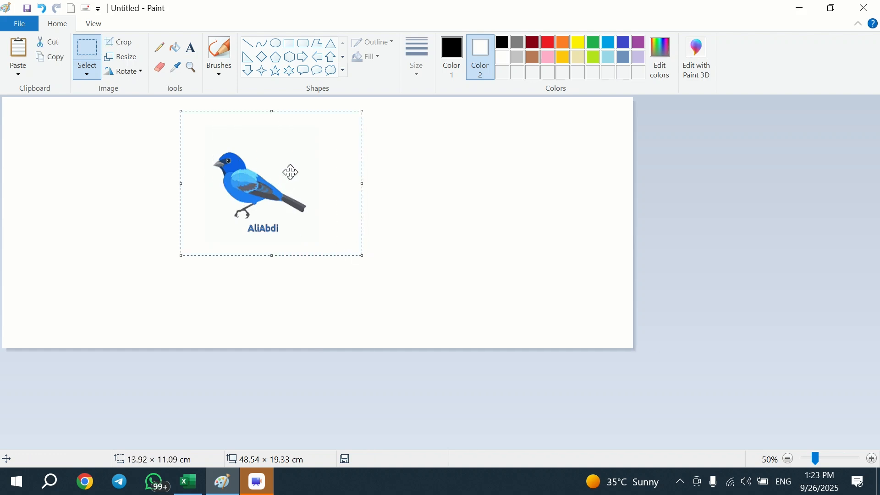
left_click_drag(284, 167, 87, 207)
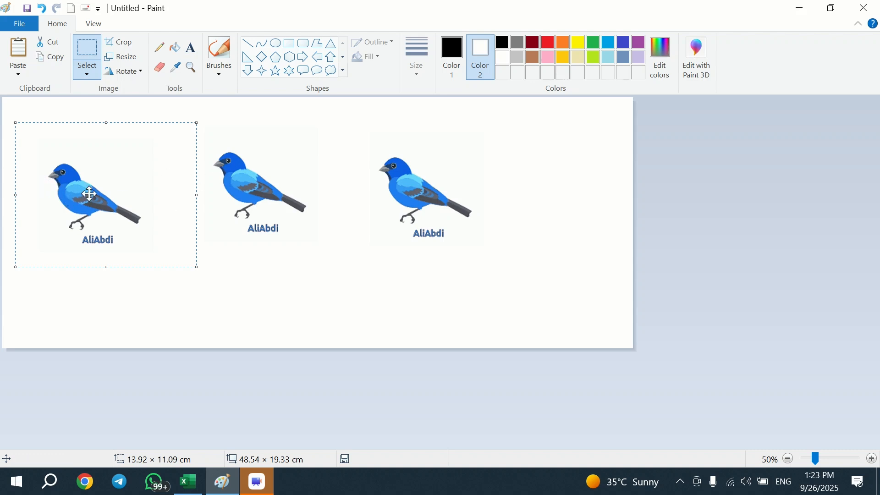
- Flip the left bird copy horizontally and move it directly beside the middle bird so the two face each other
left_click(137, 78)
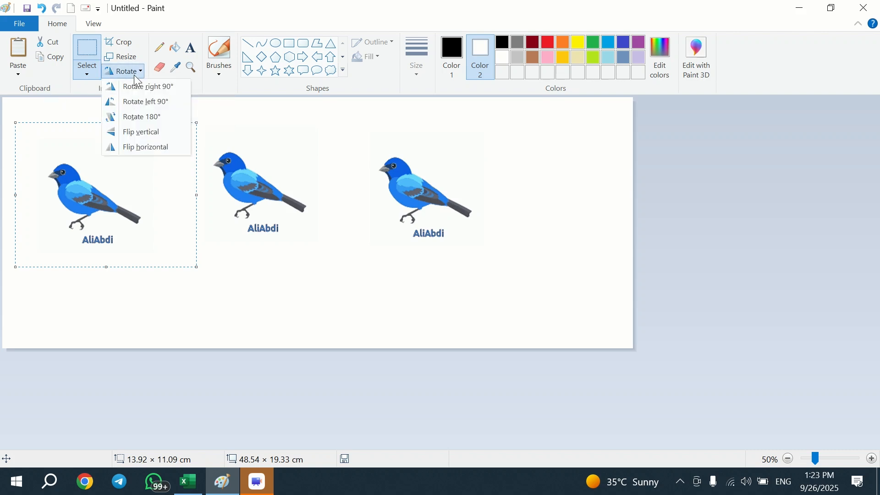
left_click(167, 152)
left_click_drag(144, 214, 174, 203)
left_click(248, 301)
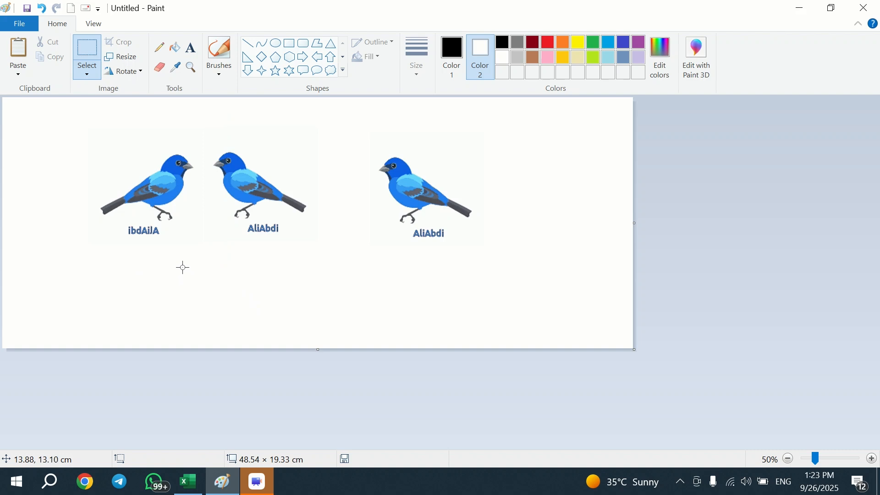
left_click(93, 66)
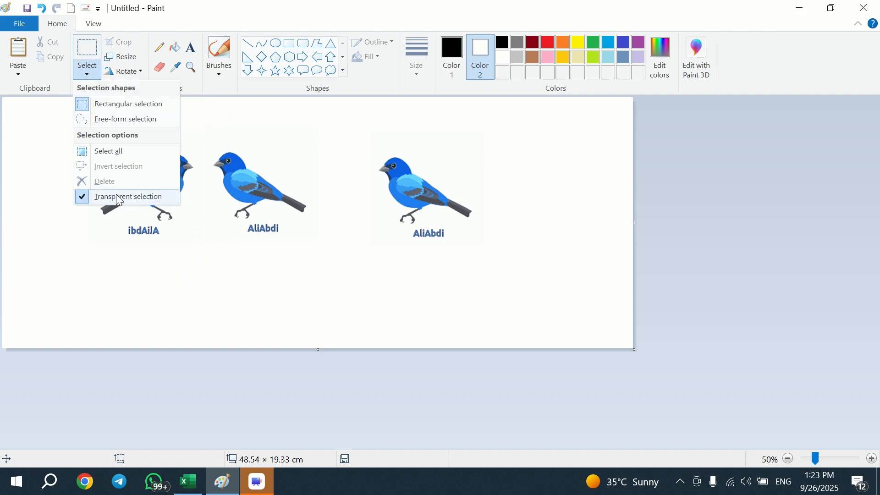
left_click(139, 71)
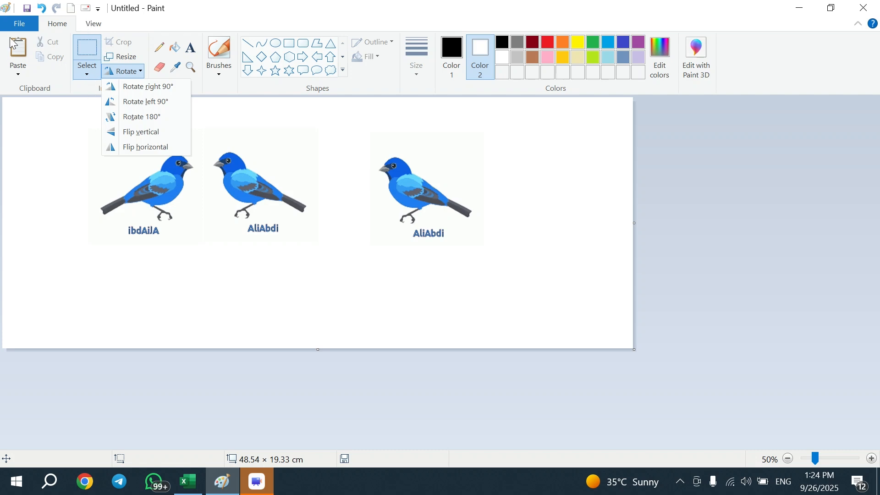
left_click(360, 135)
- Cut an area of about 10.8 × 10.9 cm around the rightmost bird and paste it back lower on the canvas's right half
left_click_drag(356, 133, 497, 273)
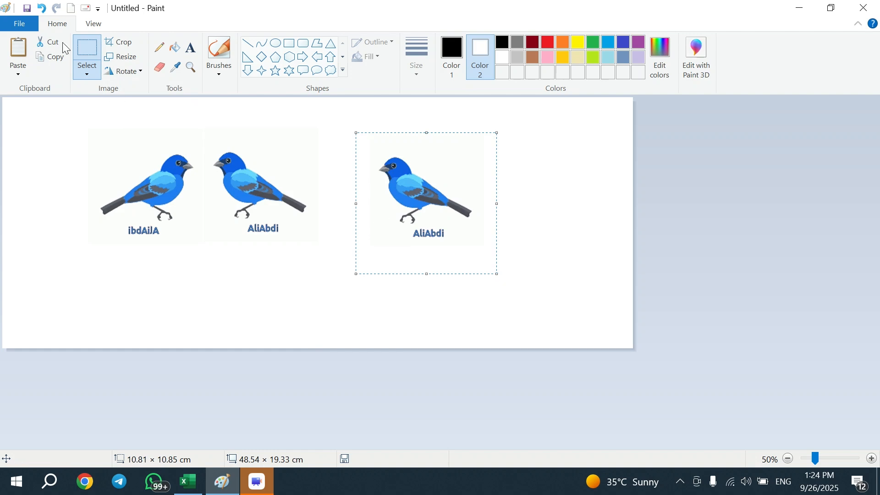
left_click(54, 44)
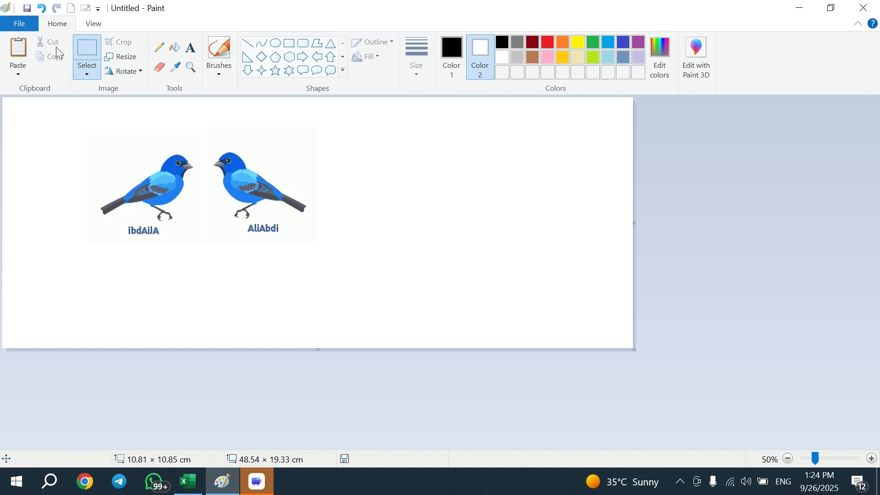
left_click(19, 55)
left_click_drag(69, 171, 455, 252)
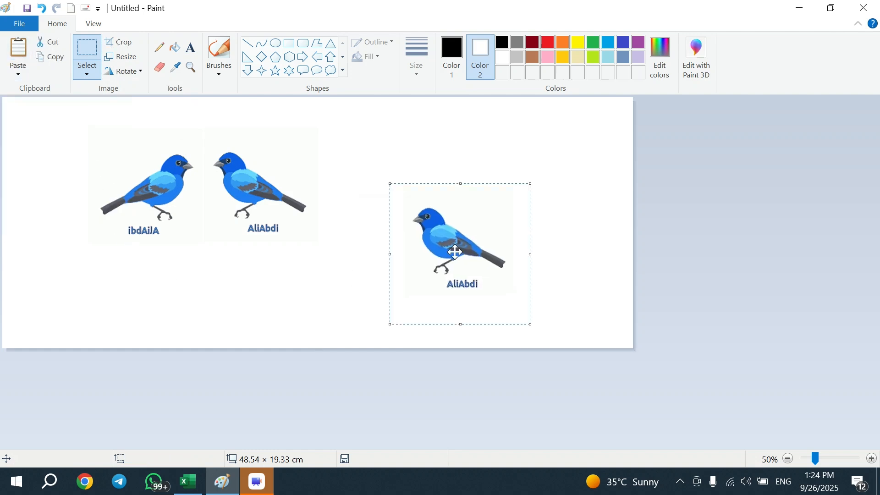